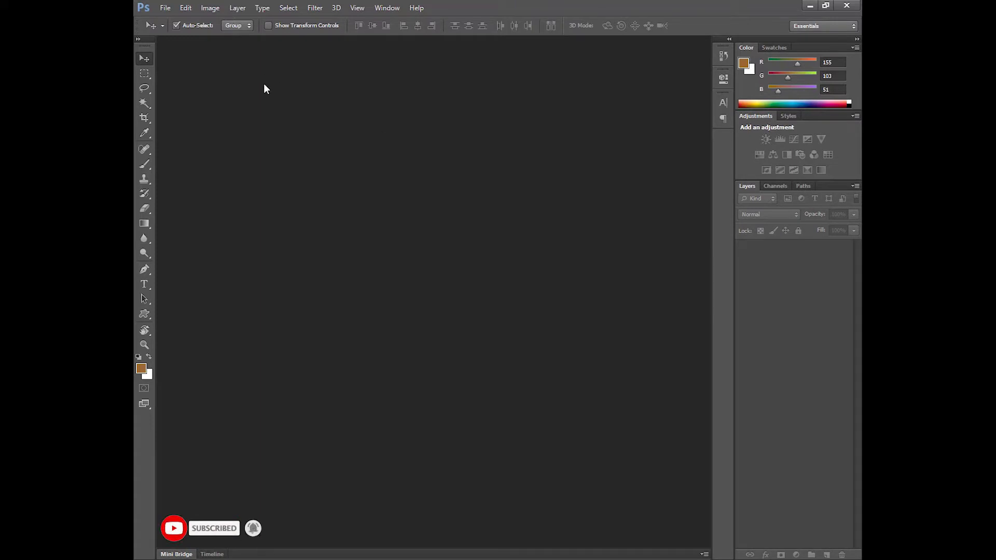
- Create a new 300 × 100 cm document at 72 ppi in CMYK mode
{"action": "left_click", "coordinate": [166, 8]}
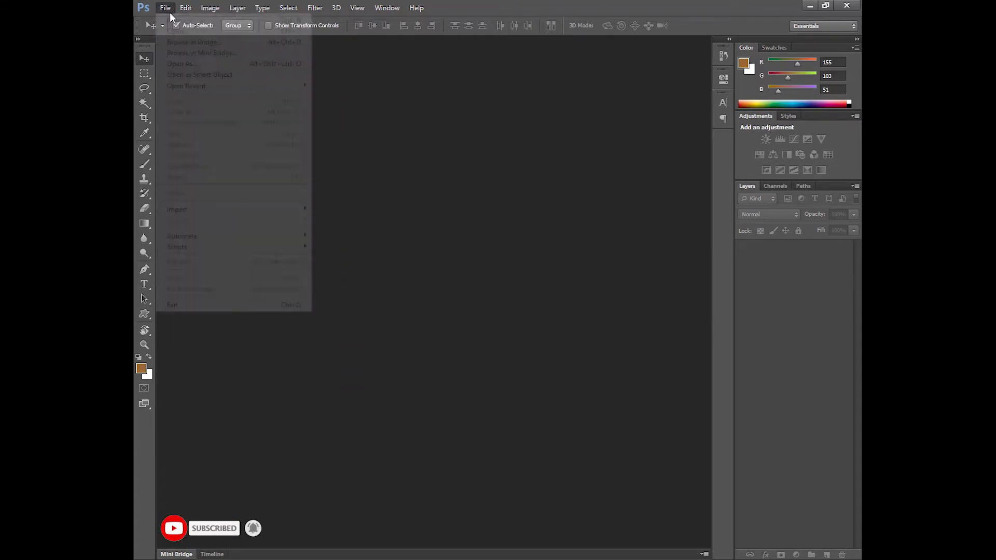
{"action": "left_click", "coordinate": [173, 21]}
{"action": "left_click", "coordinate": [414, 196]}
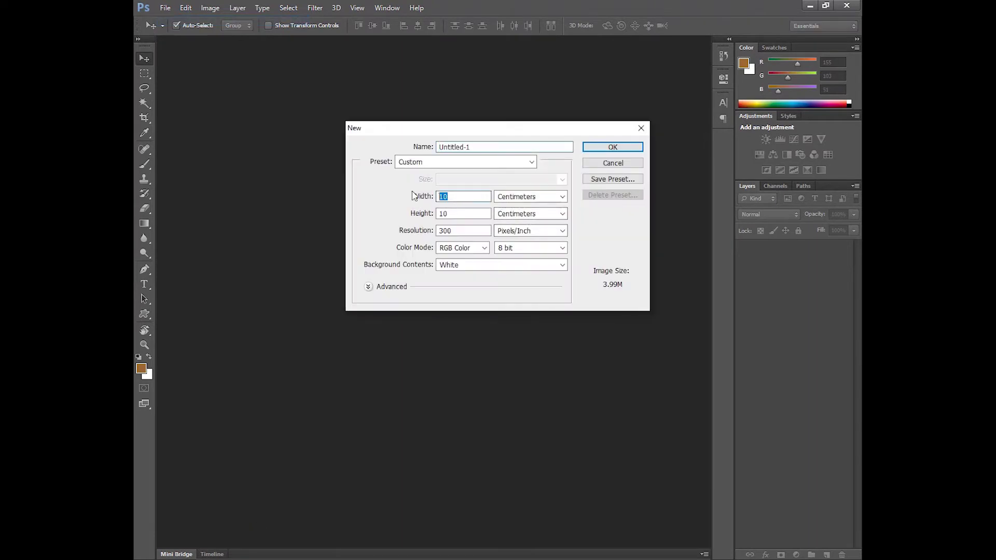
{"action": "type", "text": "300"}
{"action": "key", "text": "Tab"}
{"action": "type", "text": "100"}
{"action": "key", "text": "Tab"}
{"action": "type", "text": "72"}
{"action": "key", "text": "Tab"}
{"action": "key", "text": "Down"}
{"action": "key", "text": "Return"}
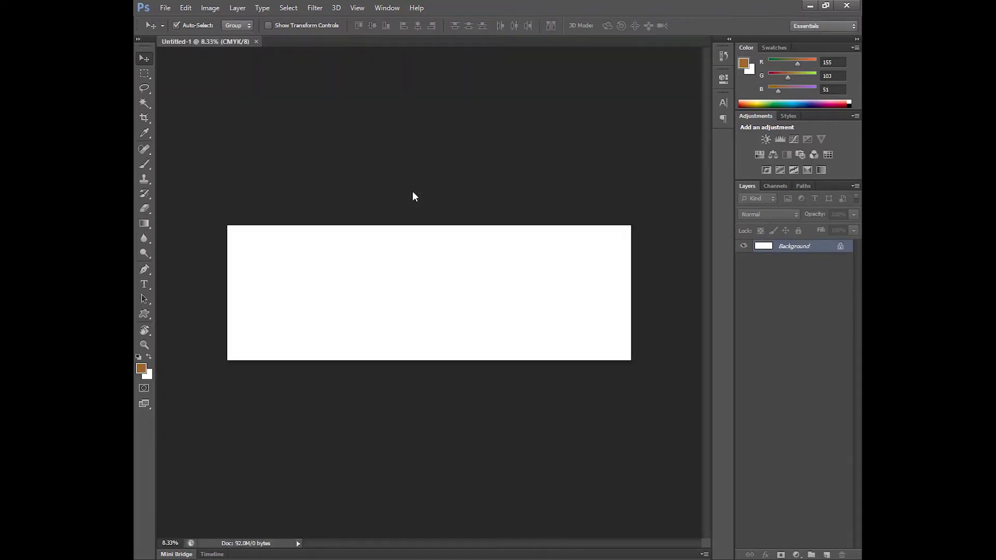
- Unlock the Background as Layer 0 and give it a 100% black Color Overlay
{"action": "double_click", "coordinate": [800, 252]}
{"action": "key", "text": "Return"}
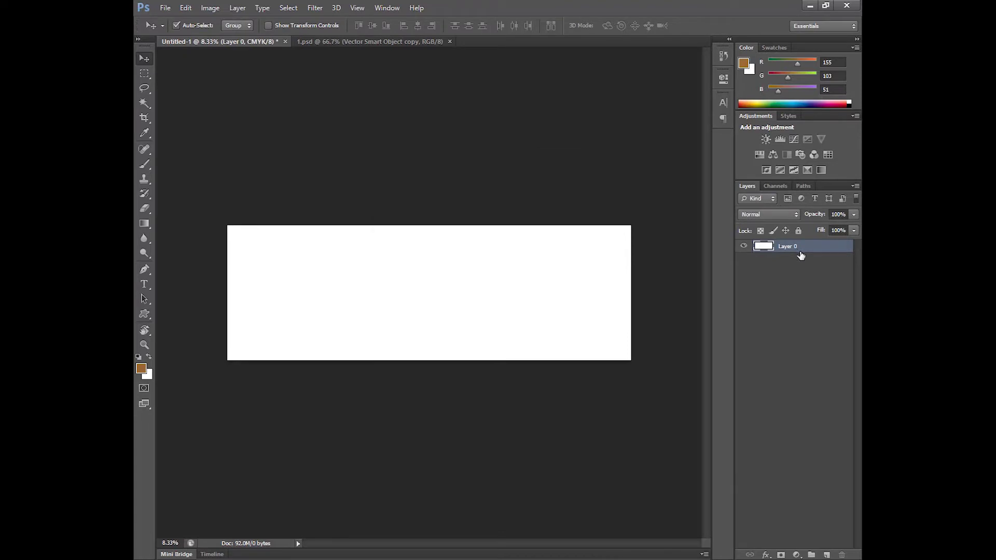
{"action": "double_click", "coordinate": [829, 247]}
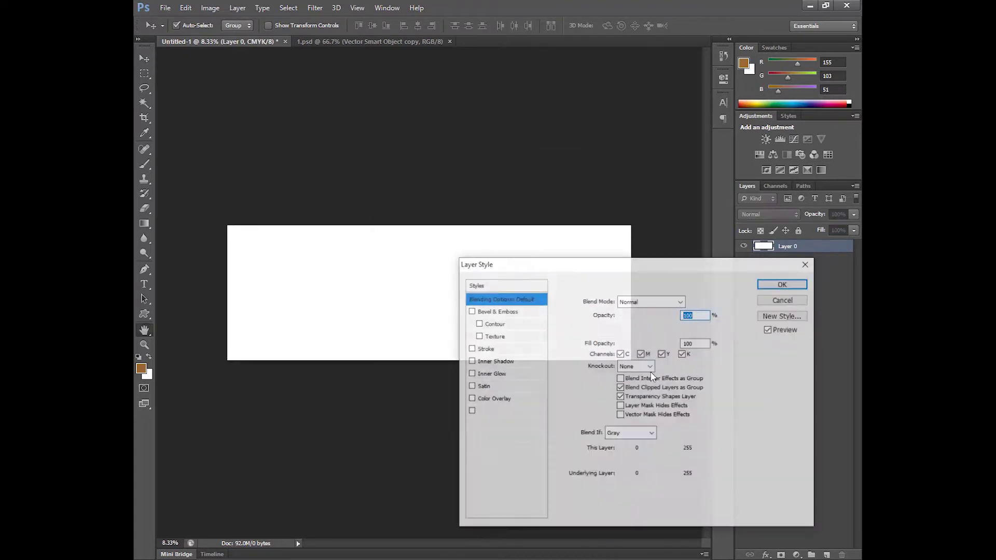
{"action": "left_click", "coordinate": [493, 399]}
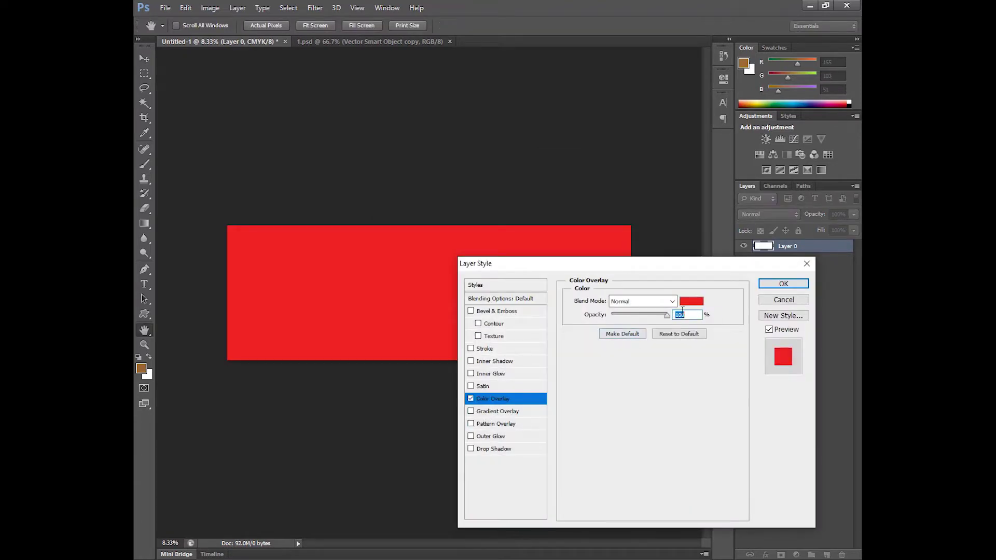
{"action": "left_click", "coordinate": [694, 304]}
{"action": "left_click_drag", "start_coordinate": [755, 474], "coordinate": [834, 475]}
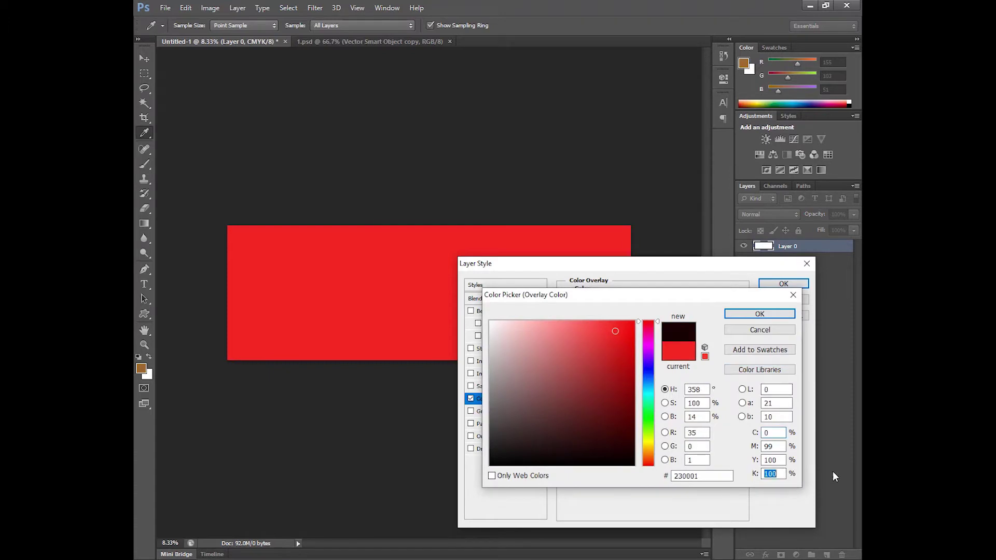
{"action": "type", "text": "100"}
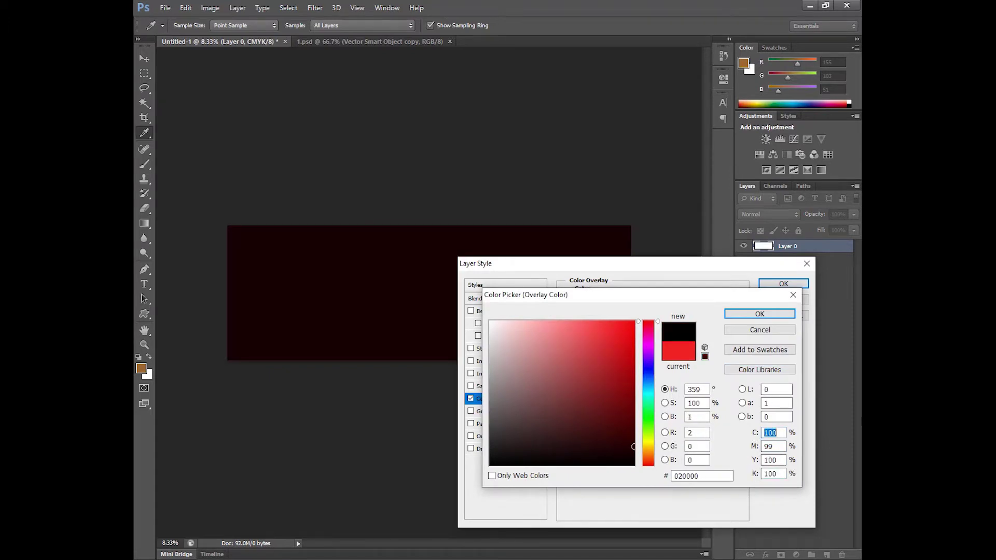
{"action": "key", "text": "Return"}
{"action": "key", "text": "Return"}
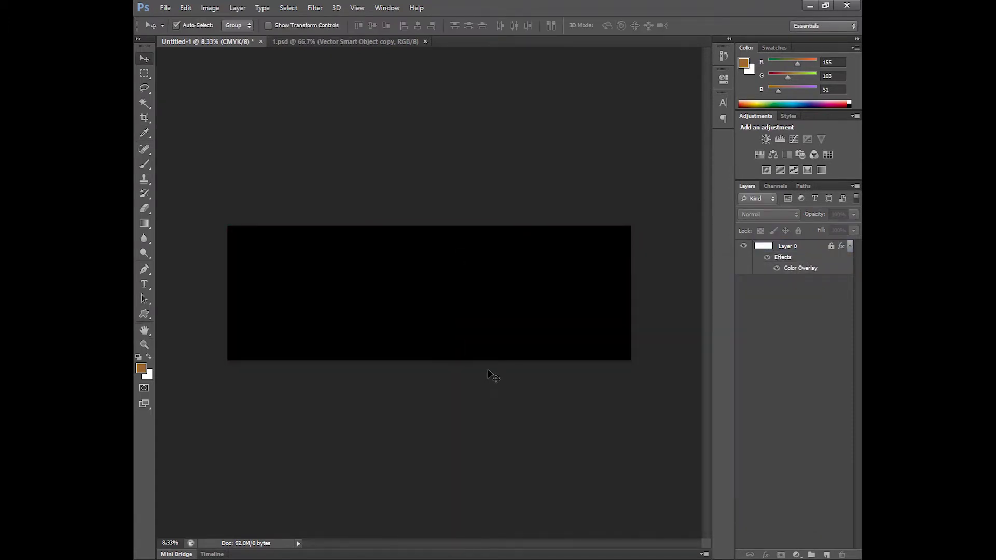
- Outline a slanted four-point selection across the banner's right end with the Pen tool
{"action": "key", "text": "p"}
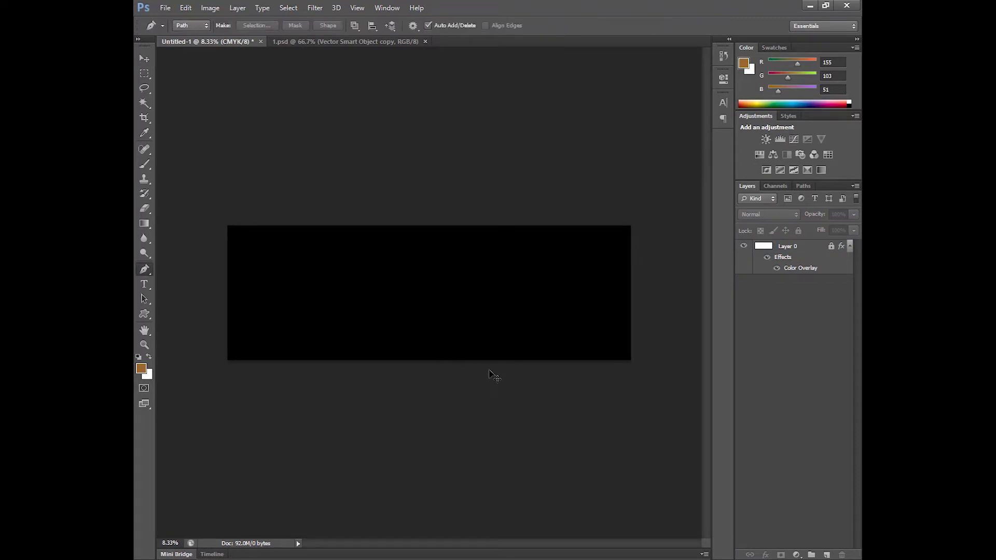
{"action": "left_click", "coordinate": [513, 225]}
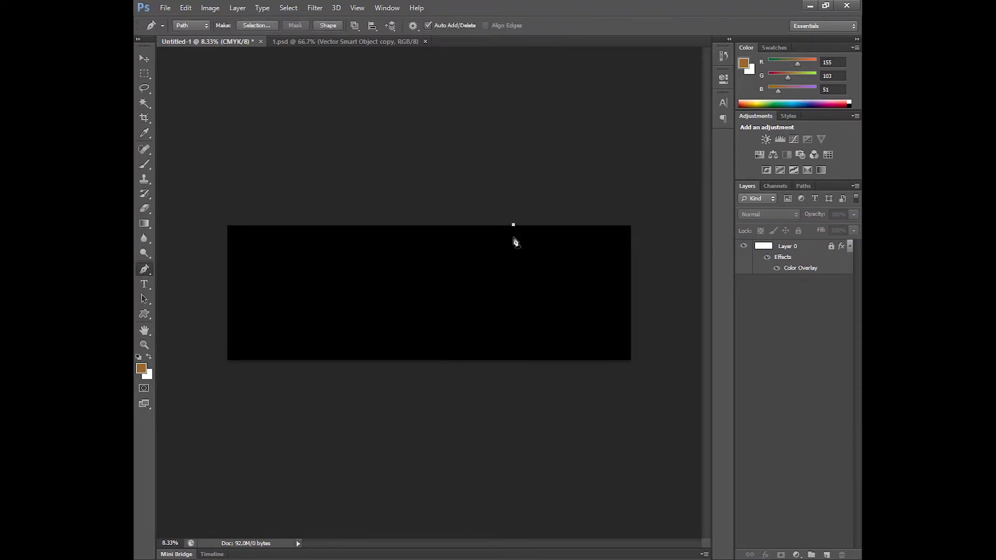
{"action": "left_click", "coordinate": [472, 370]}
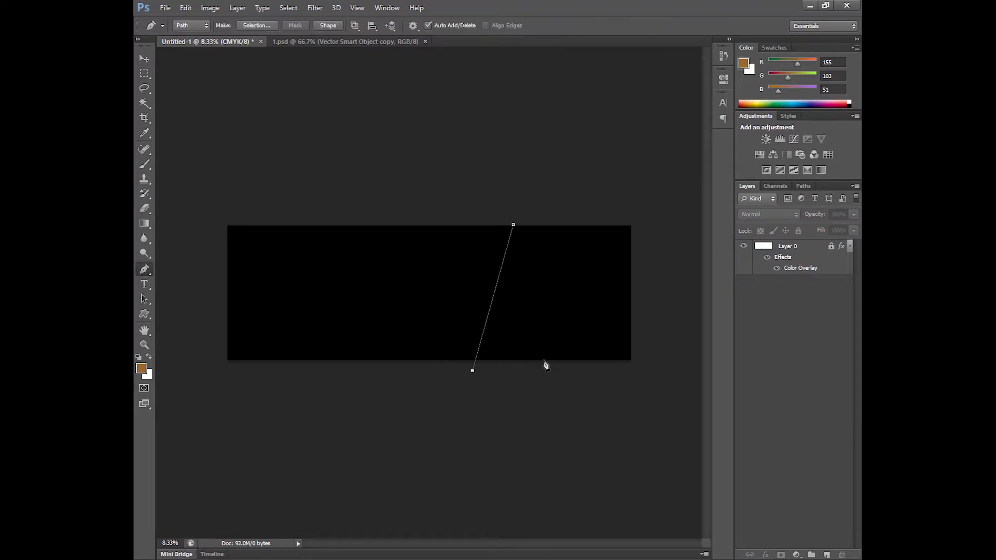
{"action": "left_click", "coordinate": [638, 370]}
{"action": "left_click", "coordinate": [638, 220]}
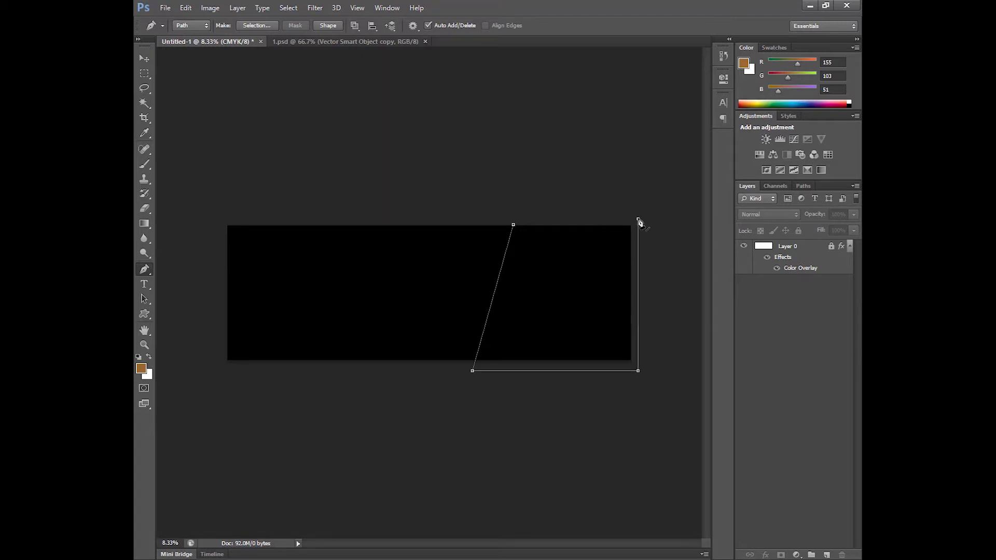
{"action": "key", "text": "ctrl+Return"}
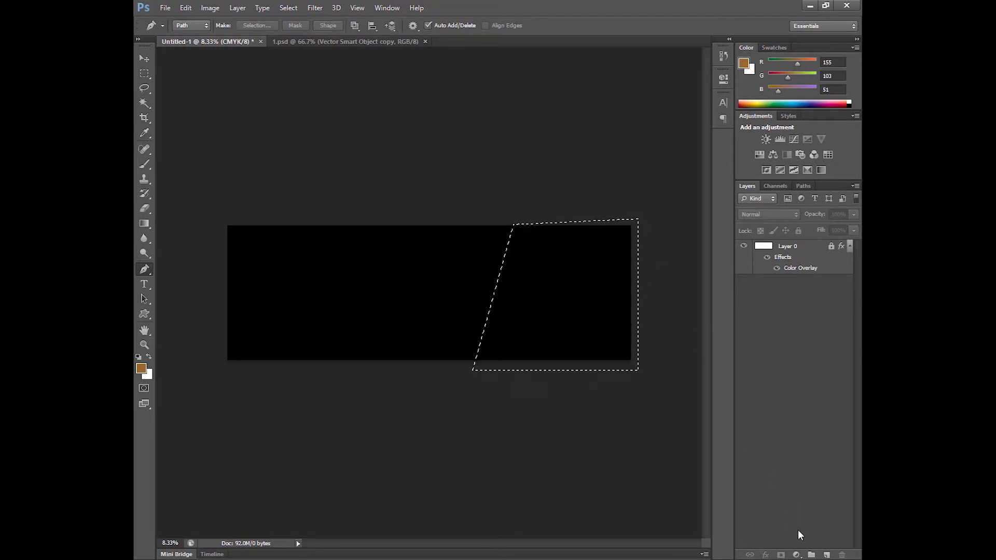
- Fill the selection white on new Layer 1, deselect, and switch to the 1.psd document
{"action": "left_click", "coordinate": [824, 555]}
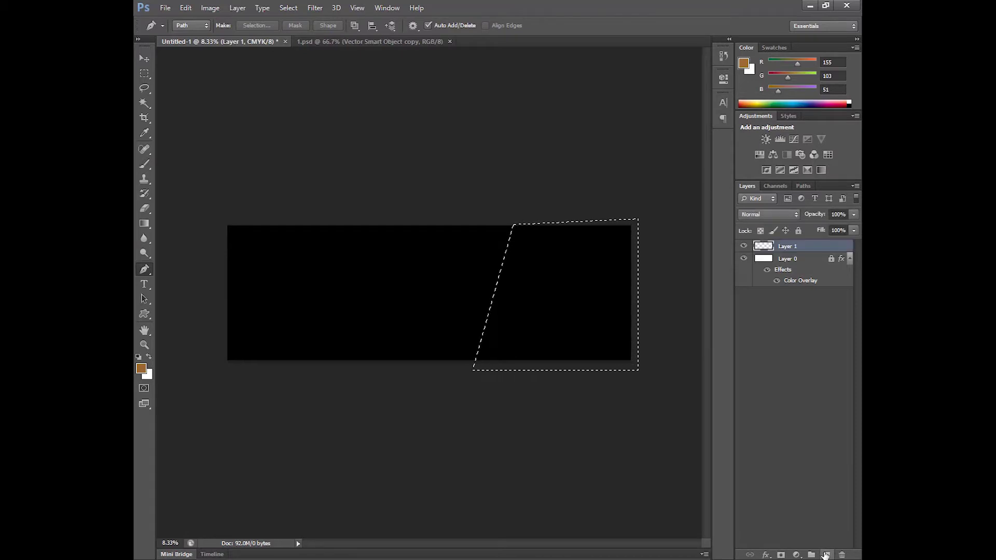
{"action": "key", "text": "ctrl+BackSpace"}
{"action": "key", "text": "ctrl+d"}
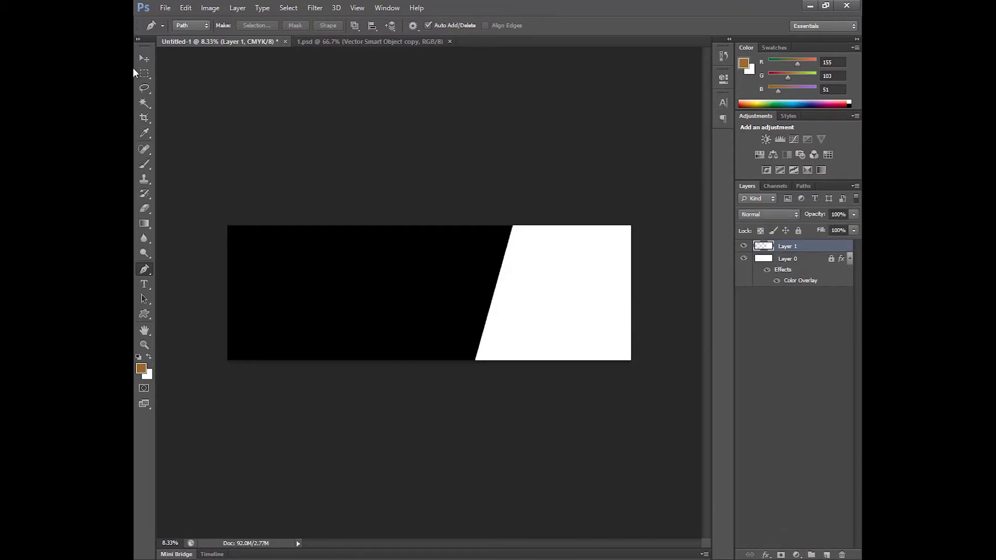
{"action": "left_click", "coordinate": [144, 58]}
{"action": "left_click", "coordinate": [337, 42]}
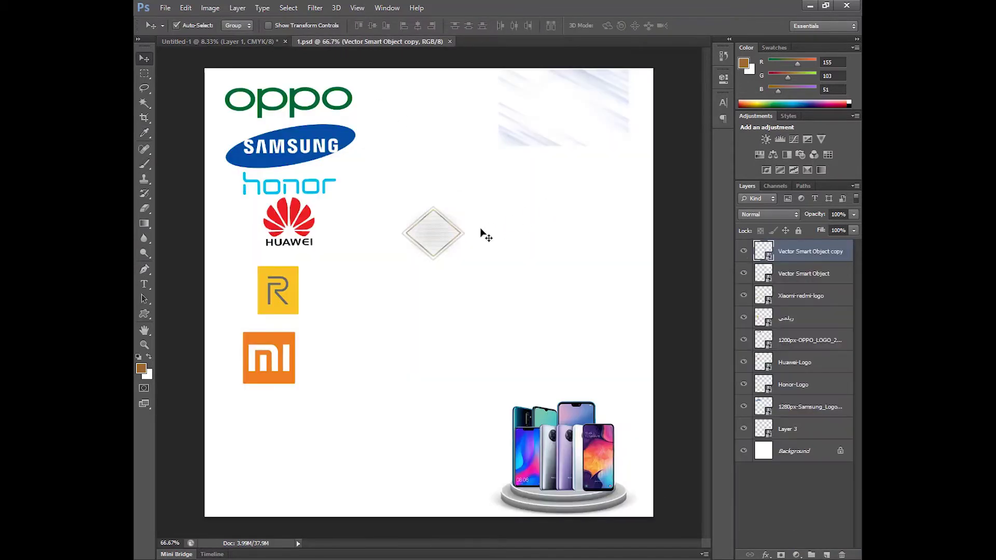
- Place the light-streak texture clipped to the white panel, then bring in the phone display image
{"action": "mouse_move", "coordinate": [578, 146]}
{"action": "left_mouse_down"}
{"action": "mouse_move", "coordinate": [311, 52]}
{"action": "mouse_move", "coordinate": [234, 46]}
{"action": "mouse_move", "coordinate": [616, 238]}
{"action": "mouse_move", "coordinate": [588, 300]}
{"action": "mouse_move", "coordinate": [700, 311]}
{"action": "mouse_move", "coordinate": [747, 389]}
{"action": "mouse_move", "coordinate": [775, 397]}
{"action": "left_mouse_up"}
{"action": "key", "text": "ctrl+t"}
{"action": "key", "text": "Return"}
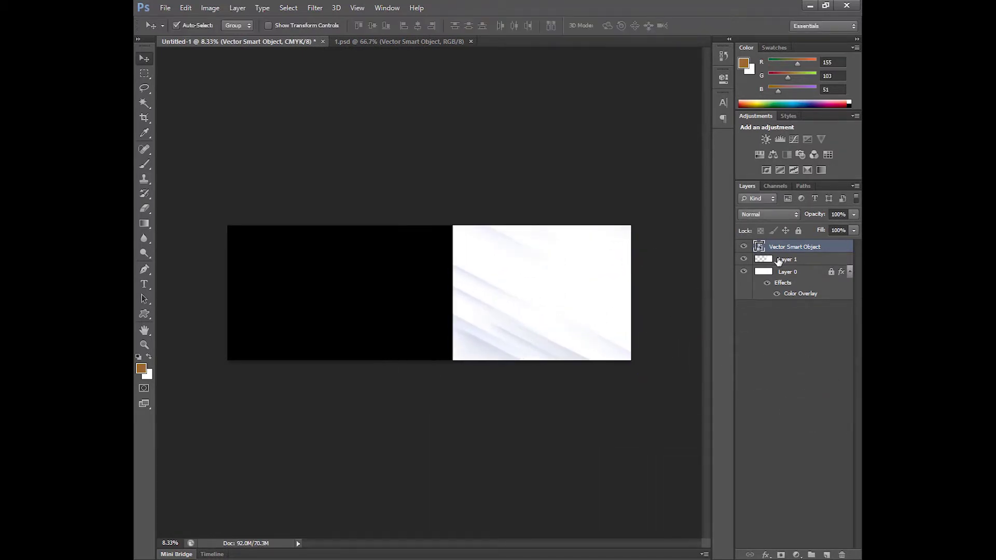
{"action": "left_click", "coordinate": [785, 259], "text": "alt"}
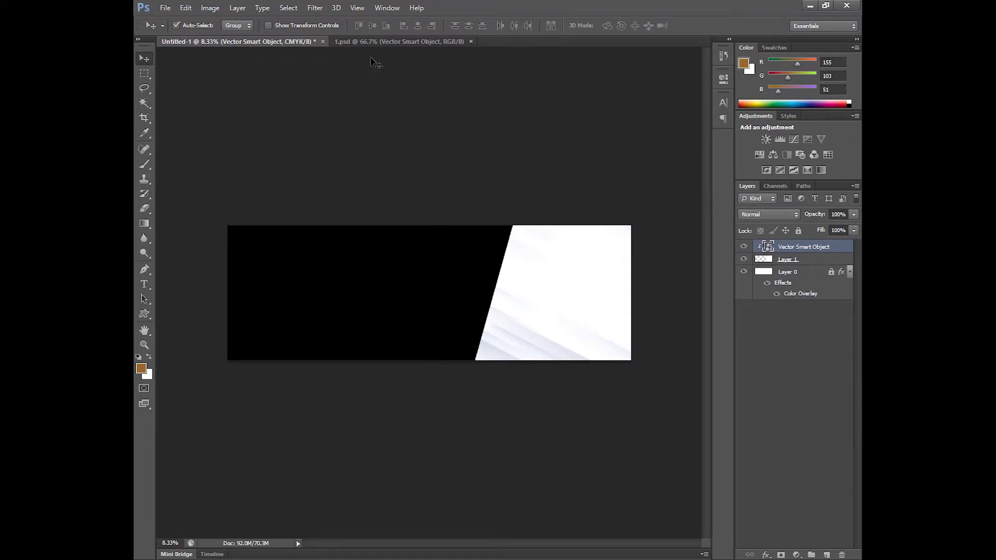
{"action": "left_click", "coordinate": [374, 42]}
{"action": "left_click_drag", "start_coordinate": [550, 457], "coordinate": [563, 326]}
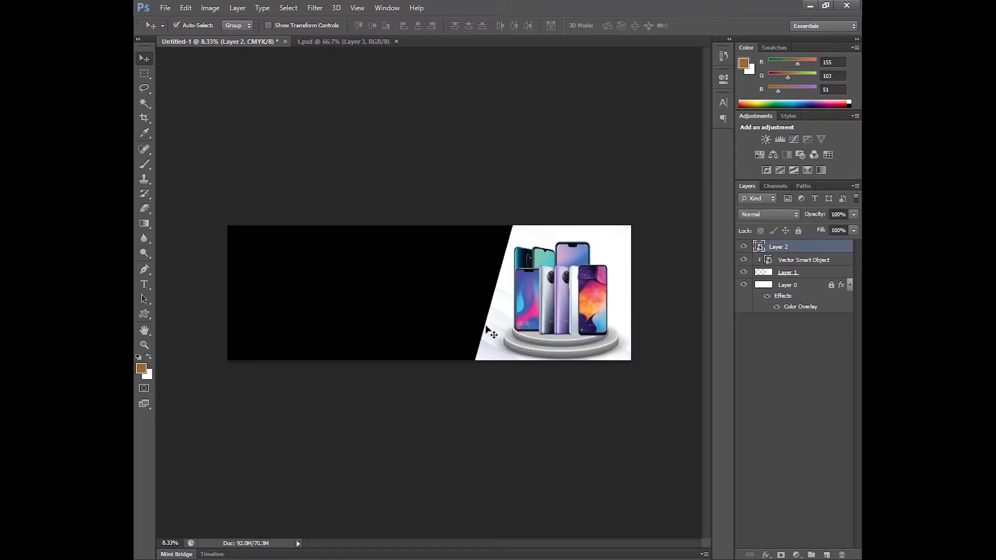
- Shift the white panel and streak slightly right, then drag the gold diamond in from 1.psd
{"action": "left_click", "coordinate": [489, 329]}
{"action": "left_click", "coordinate": [797, 274], "text": "shift"}
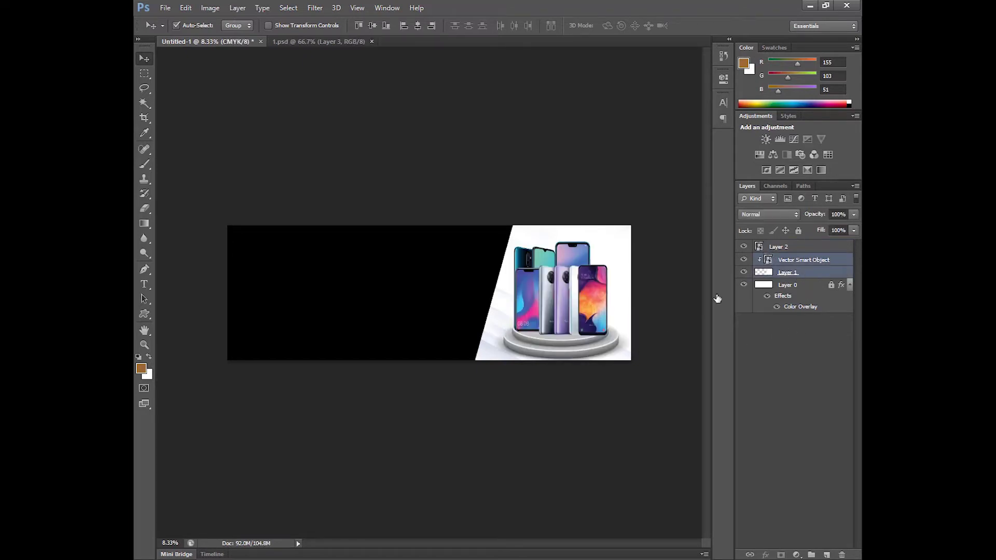
{"action": "key", "text": "ctrl+t"}
{"action": "left_click_drag", "start_coordinate": [500, 333], "coordinate": [515, 333]}
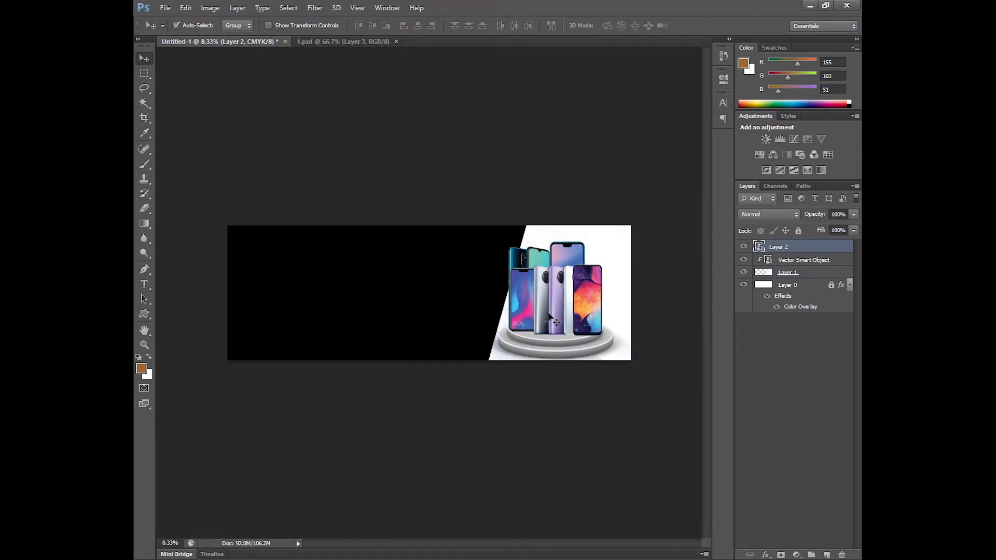
{"action": "left_click", "coordinate": [454, 150]}
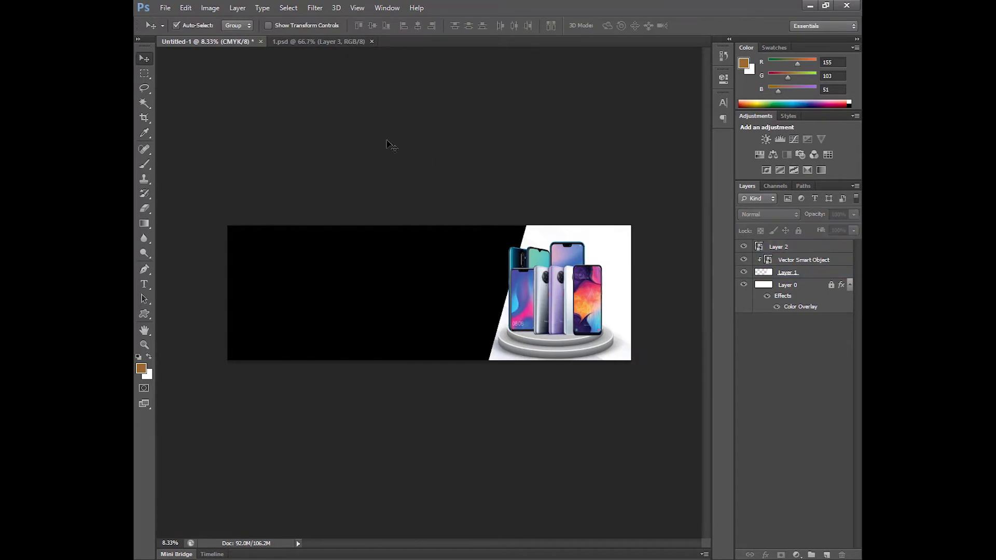
{"action": "left_click", "coordinate": [314, 43]}
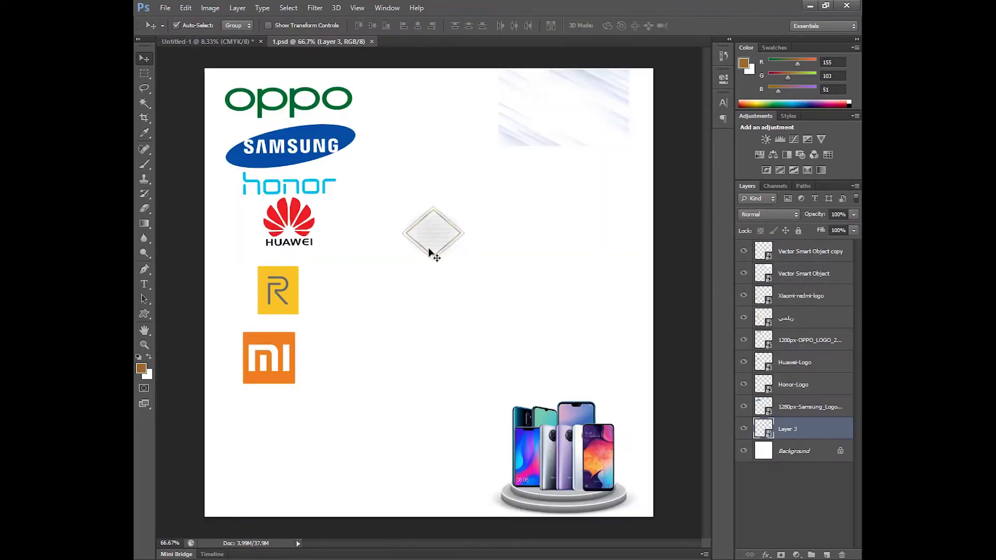
{"action": "left_click_drag", "start_coordinate": [430, 257], "coordinate": [486, 395]}
- Move the gold diamond toward the banner centre and add a smaller duplicate inside it
{"action": "left_click_drag", "start_coordinate": [420, 320], "coordinate": [461, 320]}
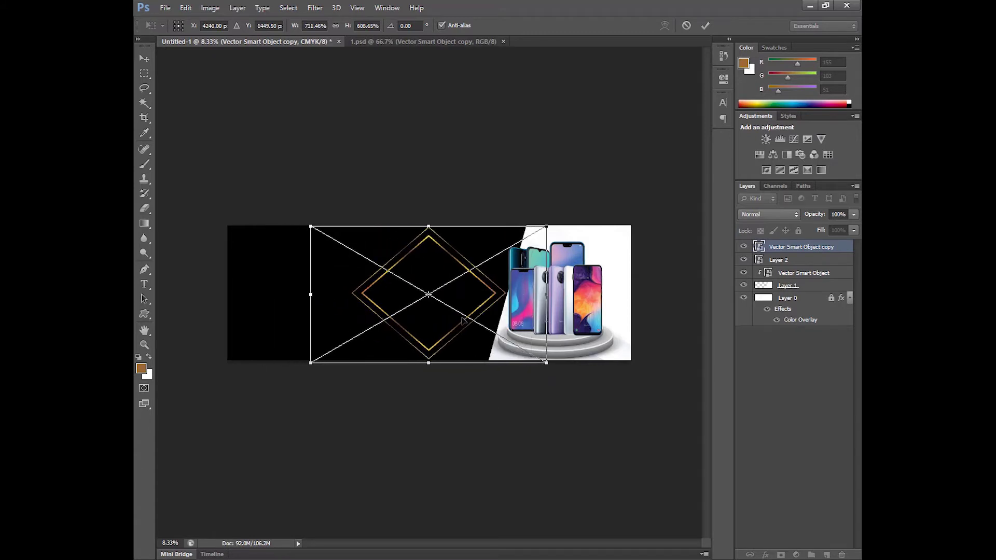
{"action": "key", "text": "Return"}
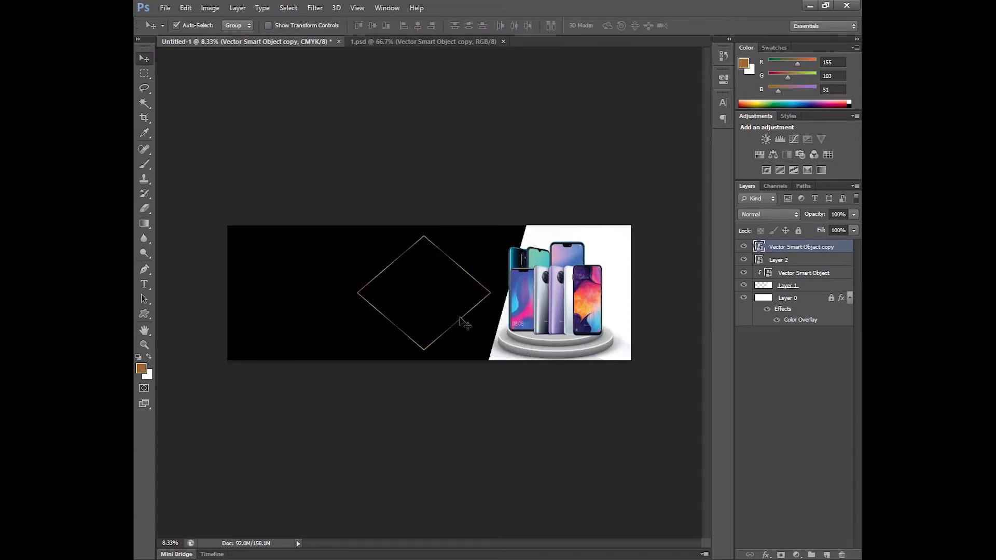
{"action": "key", "text": "ctrl+j"}
{"action": "key", "text": "ctrl+t"}
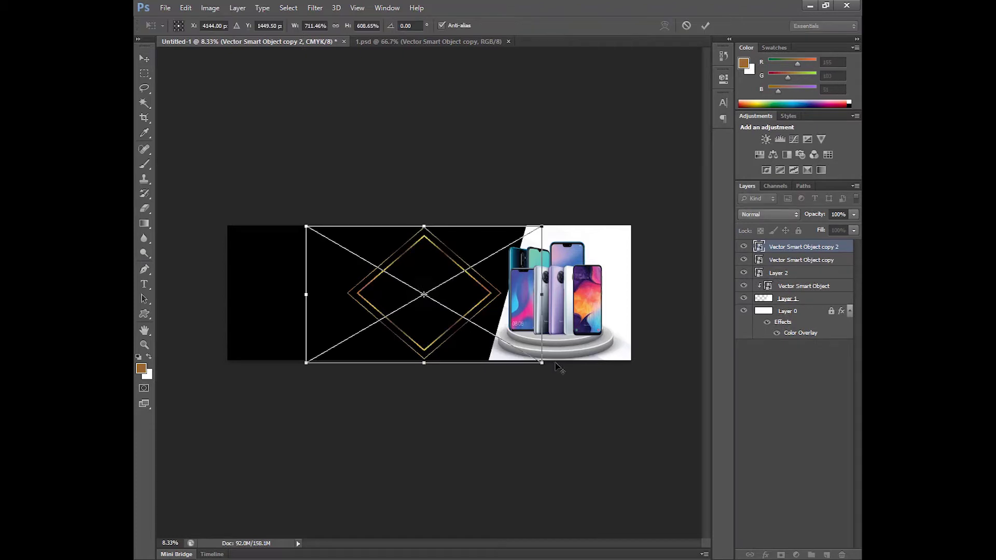
{"action": "left_click_drag", "start_coordinate": [542, 362], "coordinate": [513, 346]}
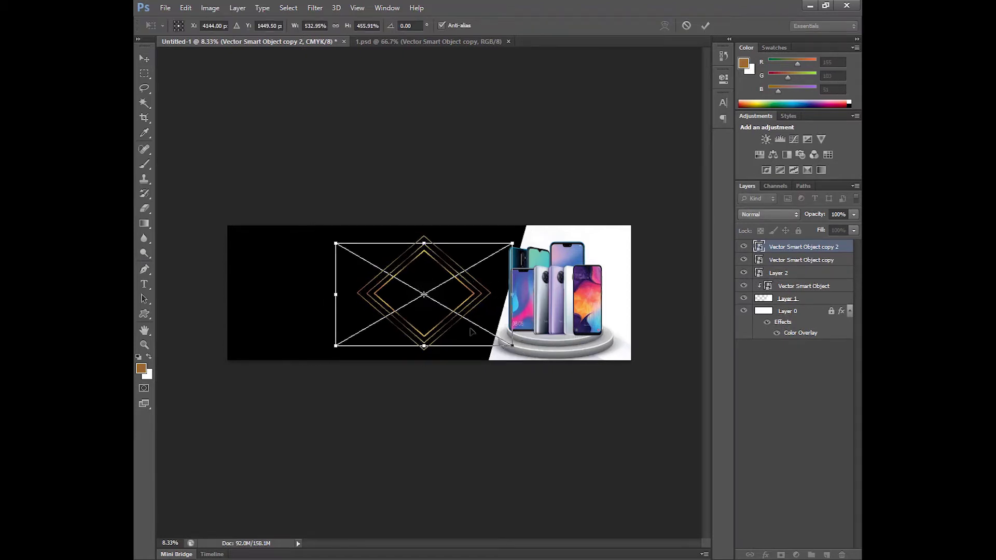
{"action": "key", "text": "Return"}
{"action": "key", "text": "ctrl+plus"}
{"action": "key", "text": "ctrl+plus"}
{"action": "key", "text": "ctrl+plus"}
{"action": "key", "text": "ctrl+plus"}
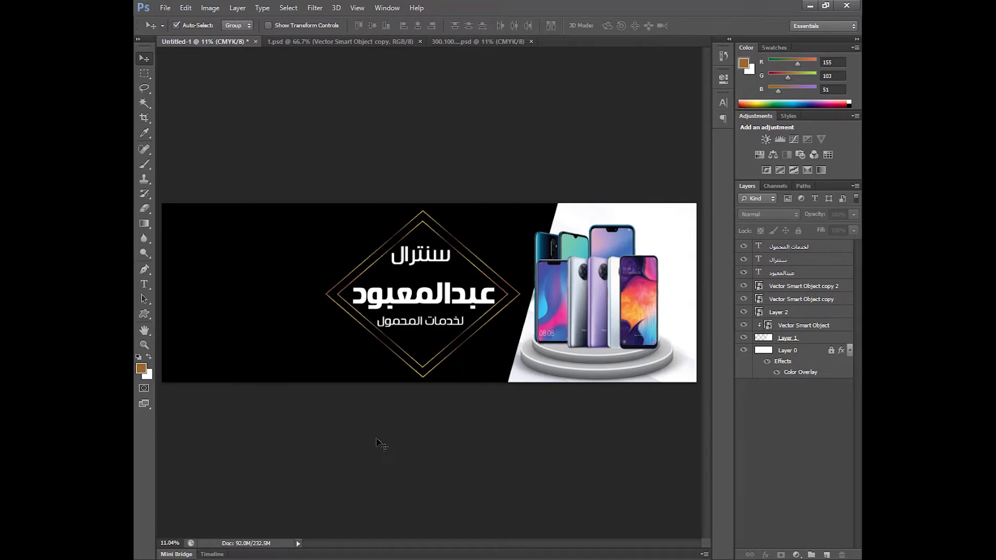
- Draw a slanted panel at the banner's left end and fill it brown on new Layer 3
{"action": "key", "text": "p"}
{"action": "left_click", "coordinate": [267, 197]}
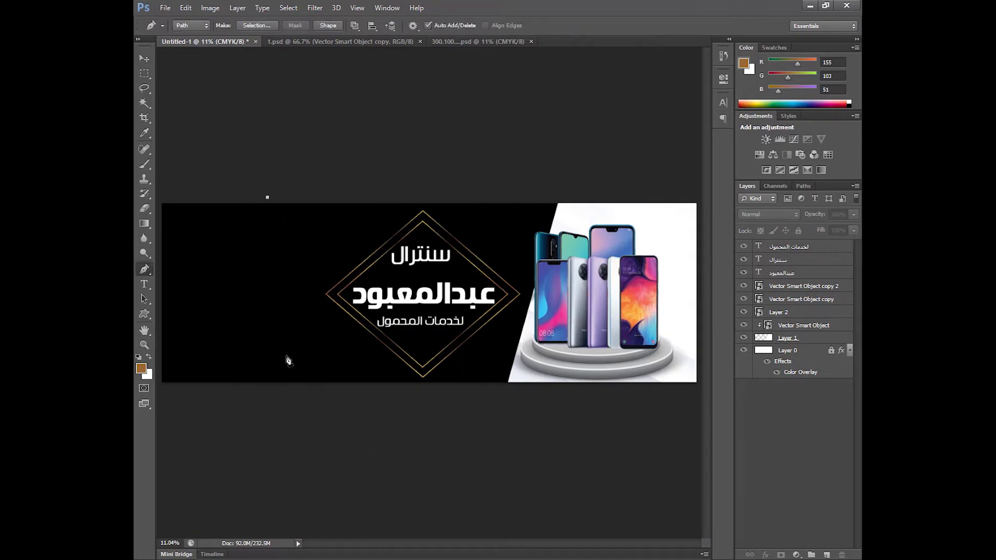
{"action": "left_click", "coordinate": [308, 389]}
{"action": "left_click", "coordinate": [160, 389]}
{"action": "left_click", "coordinate": [159, 199]}
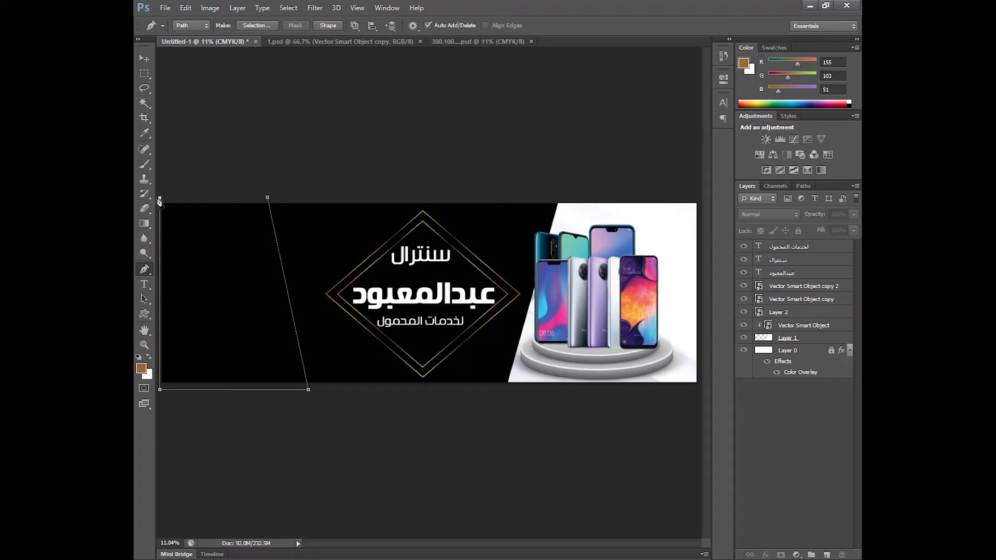
{"action": "left_click", "coordinate": [160, 201]}
{"action": "key", "text": "ctrl+Return"}
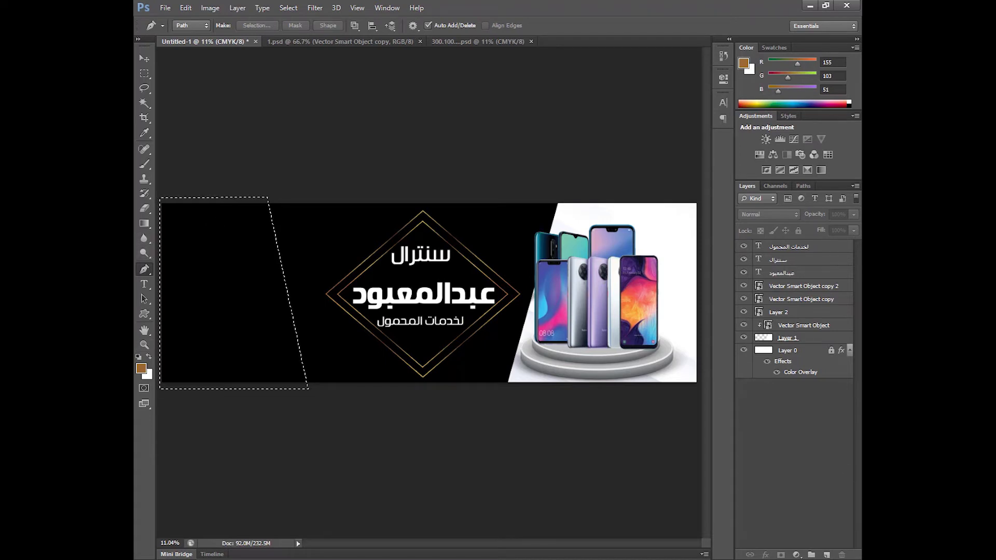
{"action": "left_click", "coordinate": [826, 555]}
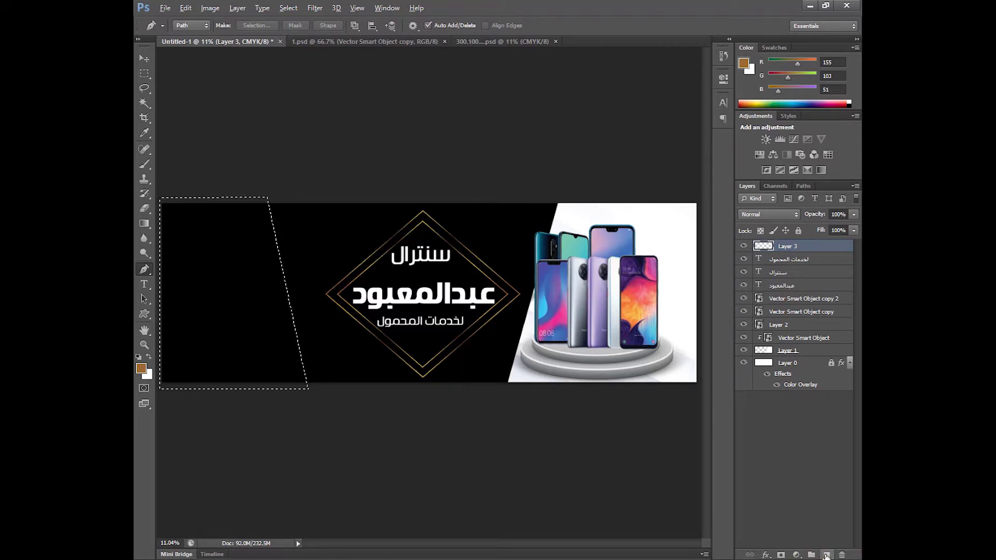
{"action": "key", "text": "alt+BackSpace"}
{"action": "key", "text": "ctrl+d"}
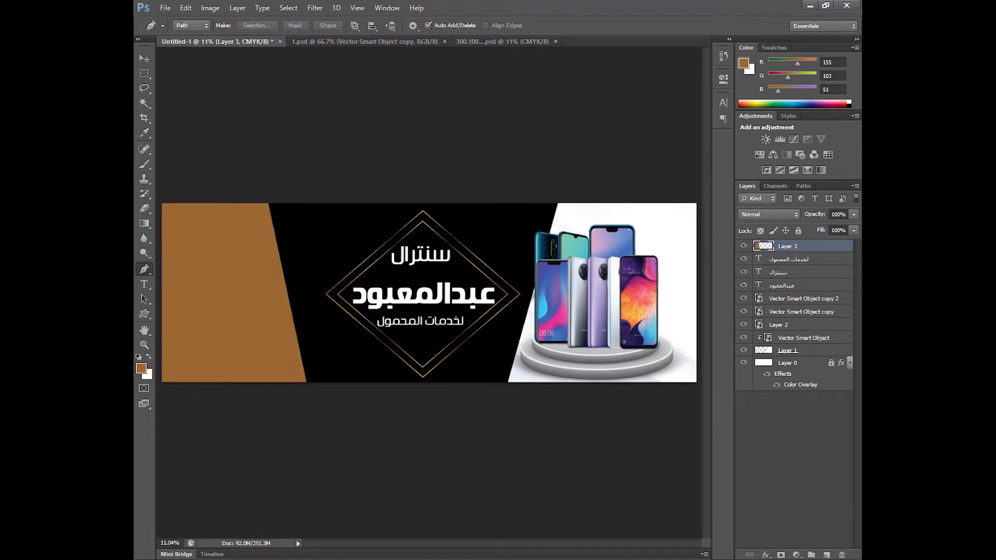
- Give Layer 3 a linear Gradient Overlay from grey 707070 to light grey b9b9b9
{"action": "double_click", "coordinate": [801, 246]}
{"action": "left_click", "coordinate": [492, 411]}
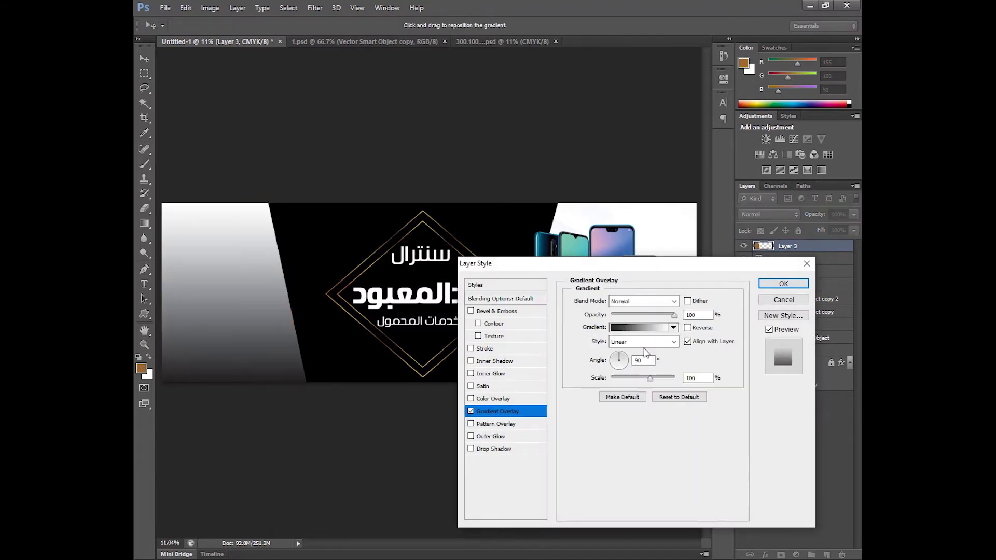
{"action": "left_click", "coordinate": [645, 342]}
{"action": "left_click", "coordinate": [639, 336]}
{"action": "left_click", "coordinate": [640, 329]}
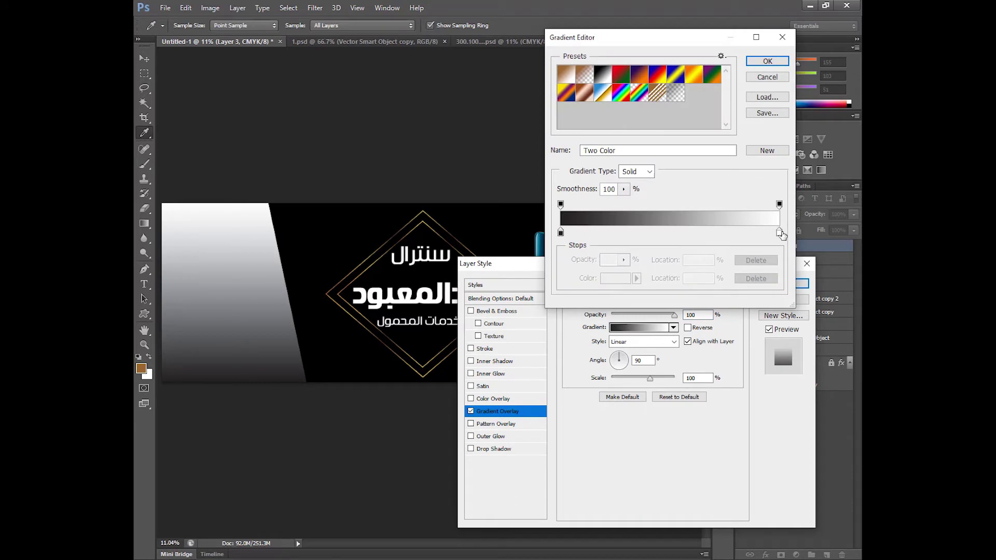
{"action": "left_click", "coordinate": [779, 232]}
{"action": "left_click", "coordinate": [608, 282]}
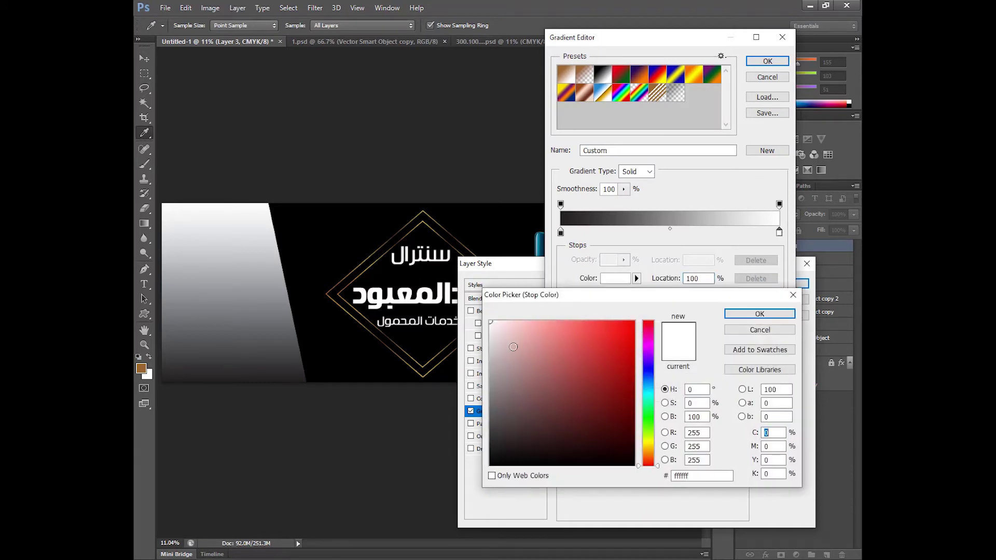
{"action": "left_click", "coordinate": [491, 360]}
{"action": "key", "text": "Return"}
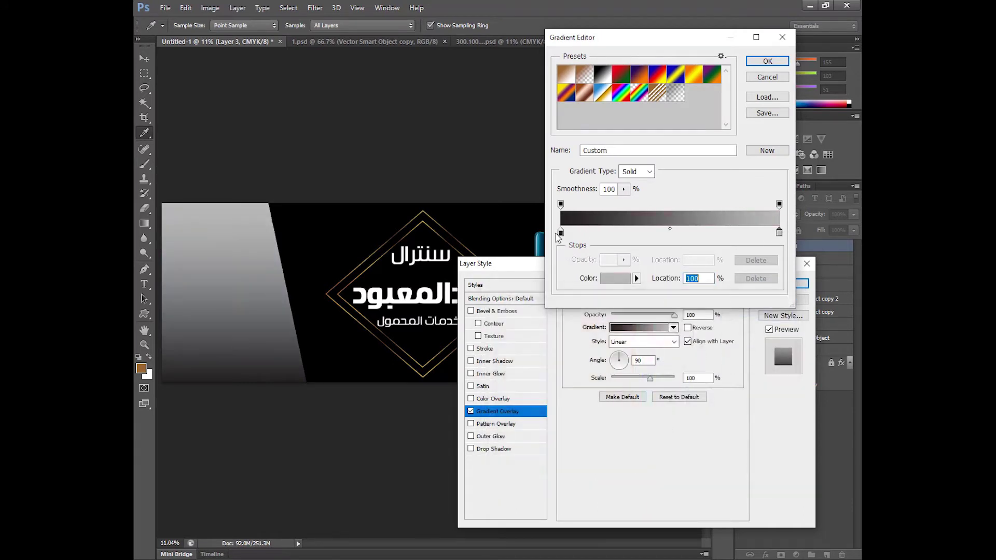
{"action": "left_click", "coordinate": [560, 234]}
{"action": "left_click", "coordinate": [615, 280]}
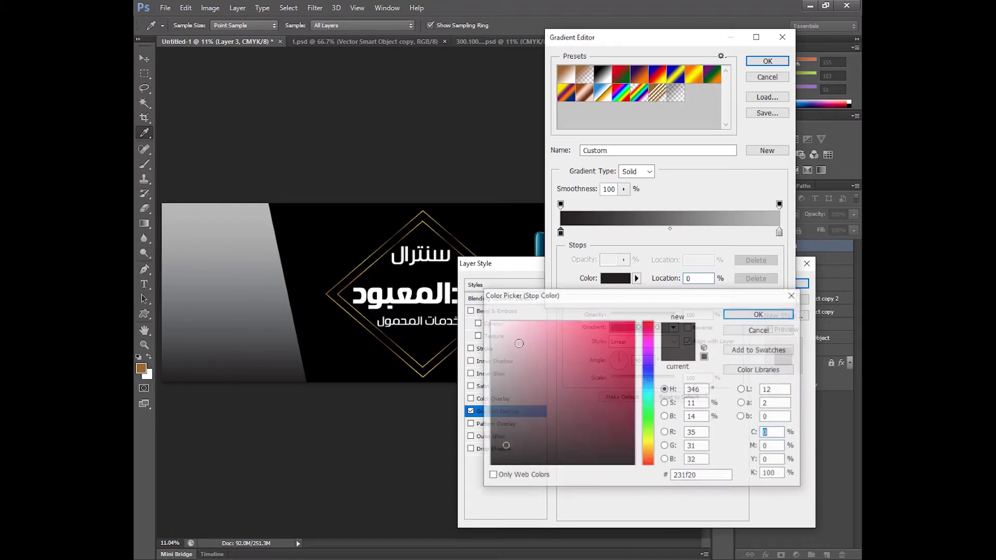
{"action": "left_click", "coordinate": [490, 402]}
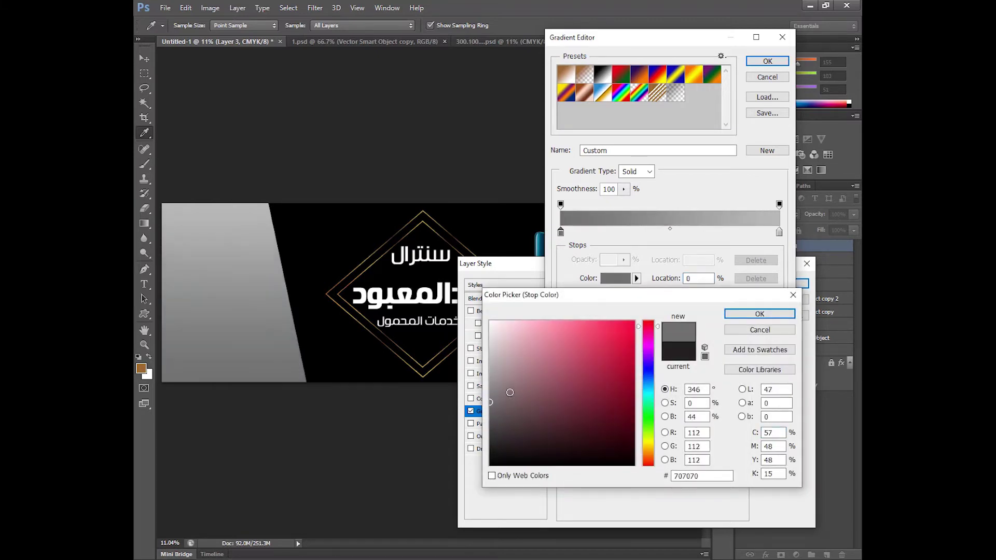
{"action": "key", "text": "Return"}
{"action": "key", "text": "Return"}
{"action": "key", "text": "Return"}
- Skew the panel's right edge and bottom-left corner rightward into a wider slanted band
{"action": "key", "text": "ctrl+t"}
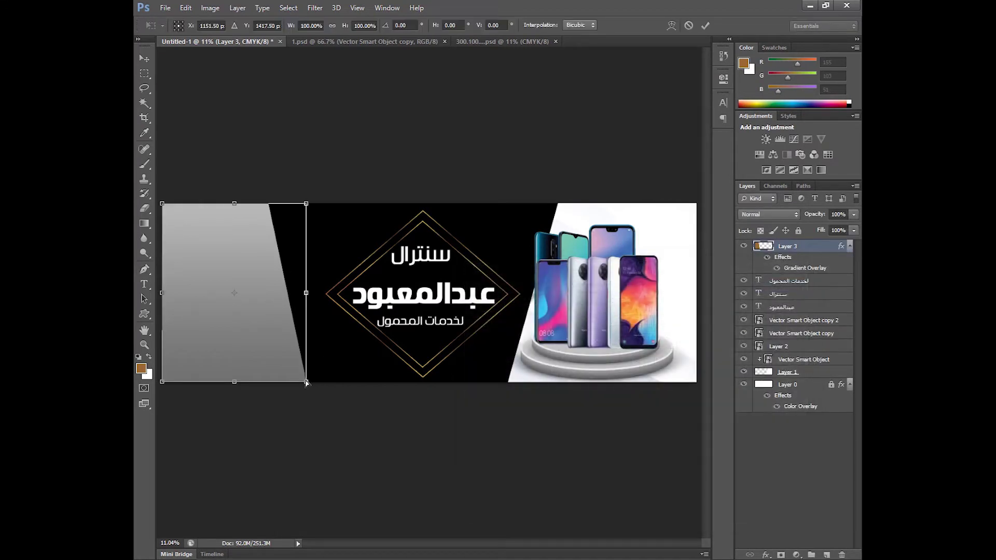
{"action": "left_click_drag", "start_coordinate": [306, 383], "coordinate": [336, 381]}
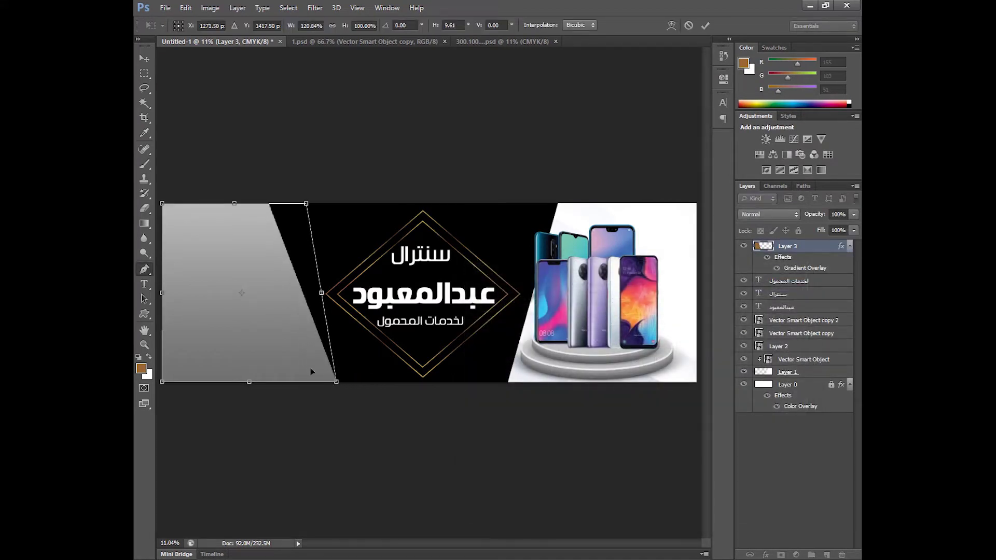
{"action": "key", "text": "Return"}
{"action": "key", "text": "ctrl+t"}
{"action": "left_click_drag", "start_coordinate": [163, 384], "coordinate": [194, 386]}
- Draw a downward-pointing triangle at the grey panel's top and fill it brown on new Layer 4
{"action": "key", "text": "Return"}
{"action": "key", "text": "p"}
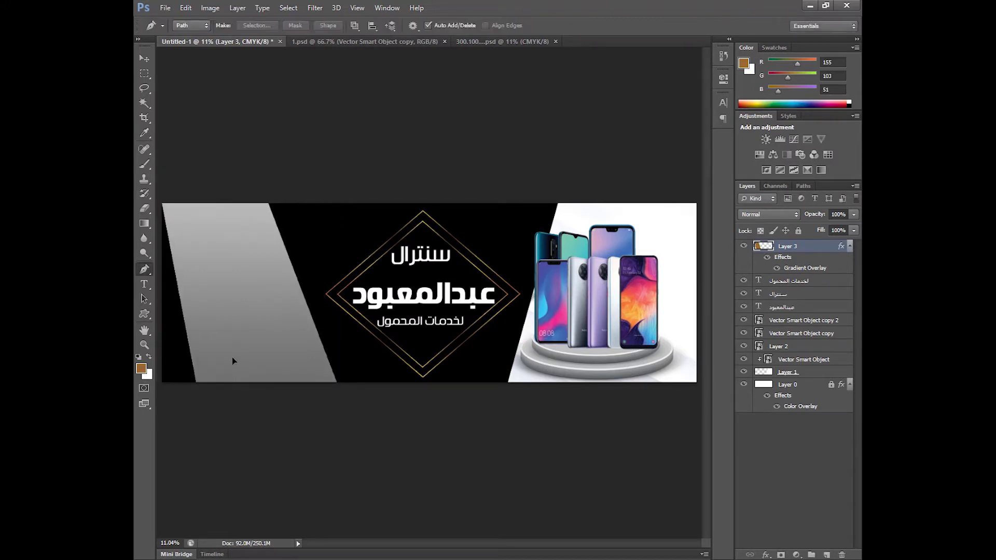
{"action": "left_click", "coordinate": [253, 199]}
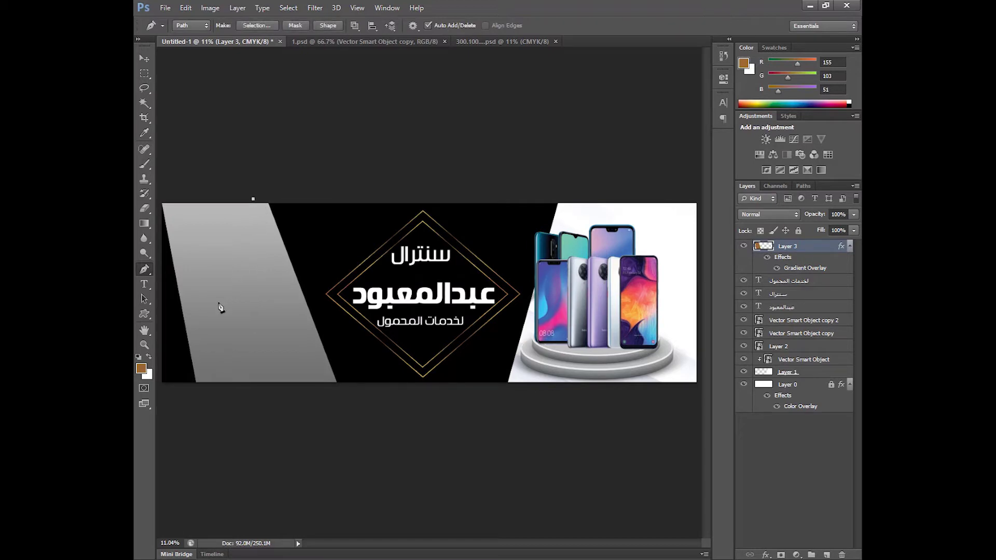
{"action": "left_click", "coordinate": [160, 203]}
{"action": "key", "text": "ctrl+Return"}
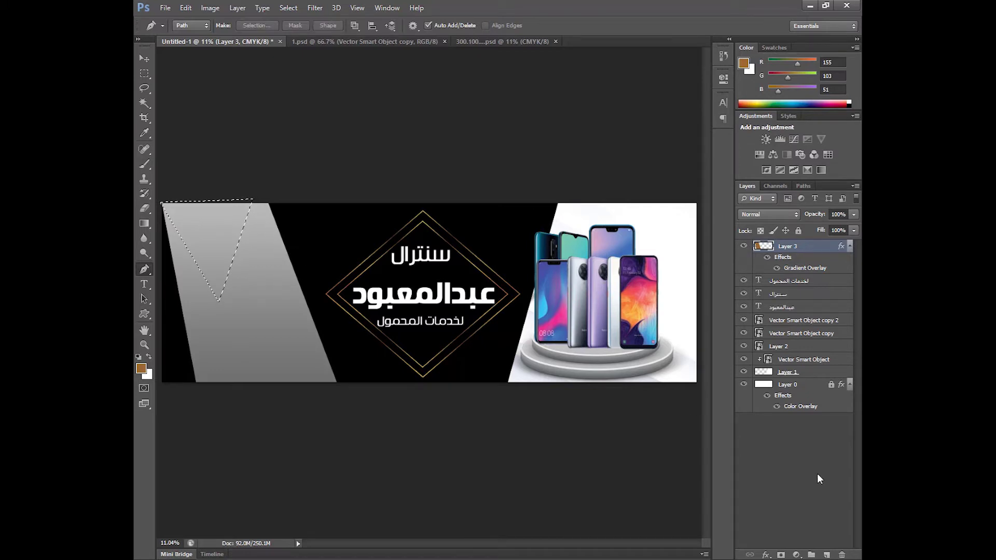
{"action": "left_click", "coordinate": [826, 555]}
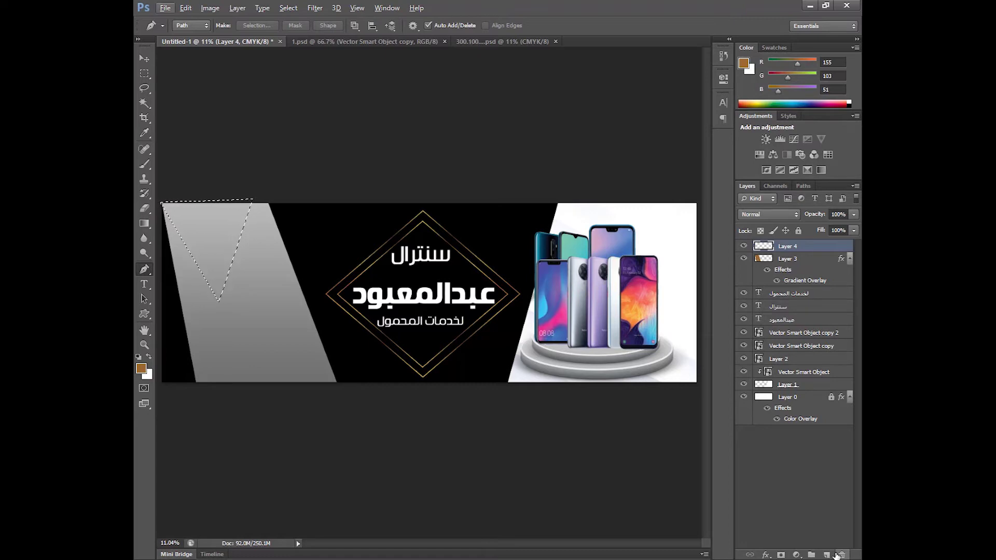
{"action": "key", "text": "alt+BackSpace"}
{"action": "key", "text": "ctrl+d"}
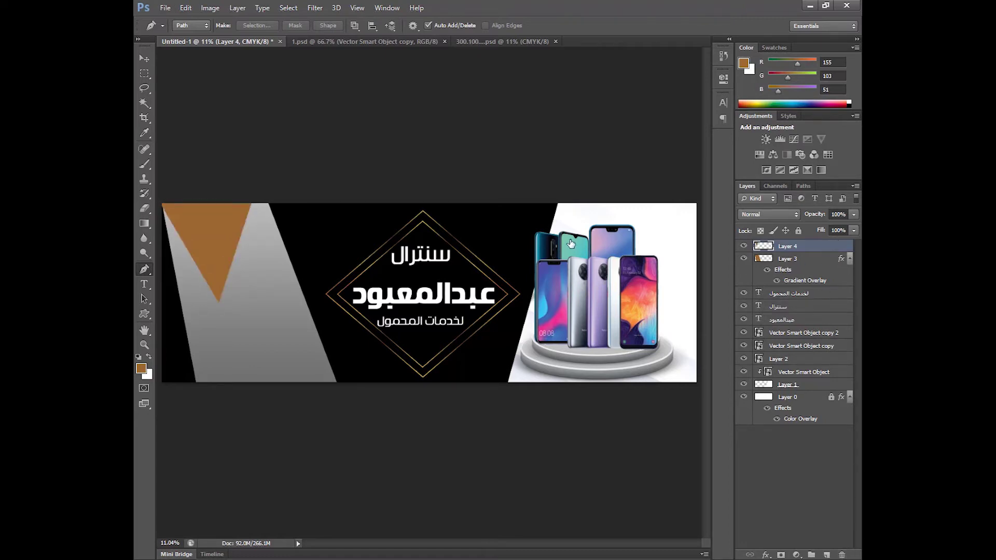
{"action": "double_click", "coordinate": [817, 246]}
- Give the triangle a Gradient Overlay from yellow to orange-yellow (100 yellow, 20 magenta)
{"action": "left_click", "coordinate": [498, 411]}
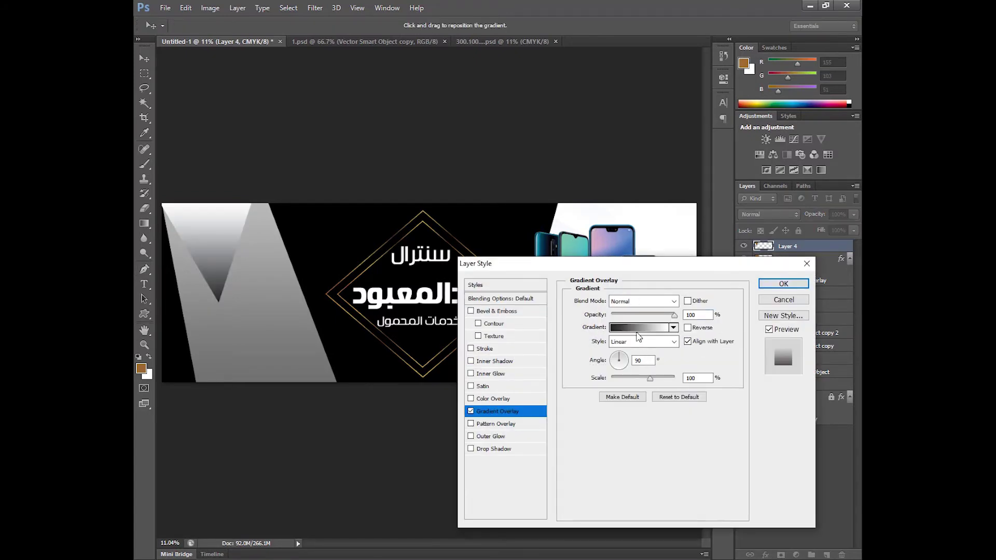
{"action": "left_click", "coordinate": [641, 328]}
{"action": "left_click", "coordinate": [560, 233]}
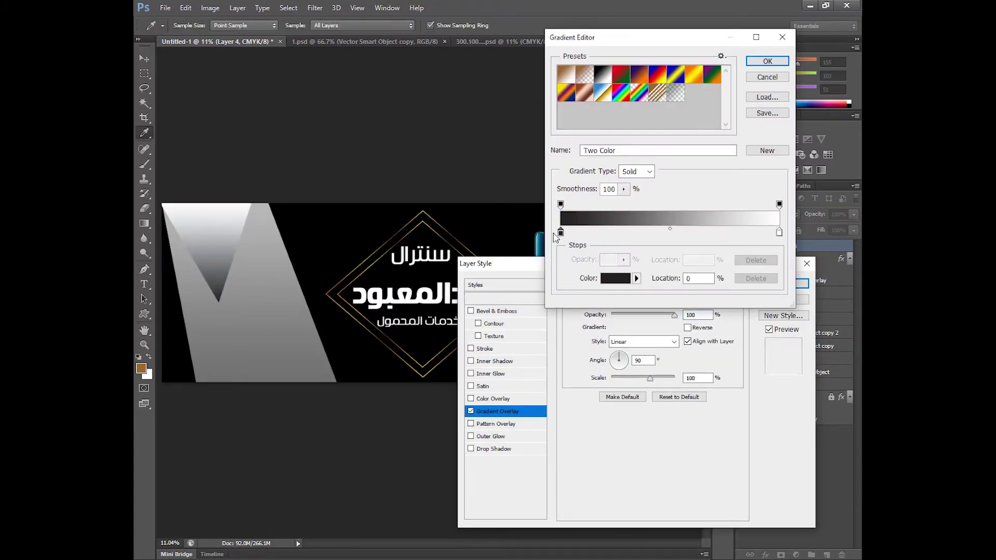
{"action": "left_click", "coordinate": [607, 279]}
{"action": "left_click", "coordinate": [329, 169]}
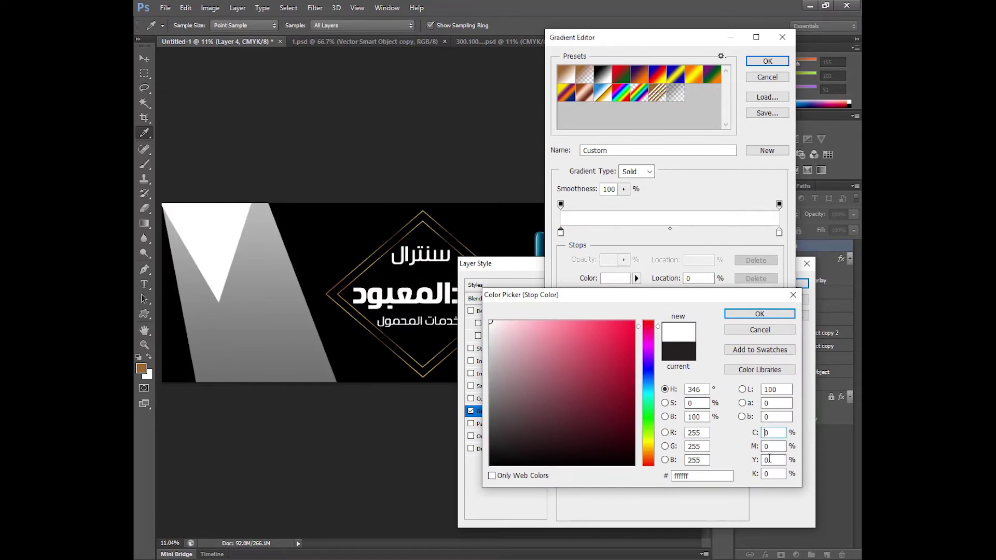
{"action": "left_click_drag", "start_coordinate": [777, 460], "coordinate": [756, 461]}
{"action": "type", "text": "100"}
{"action": "key", "text": "Return"}
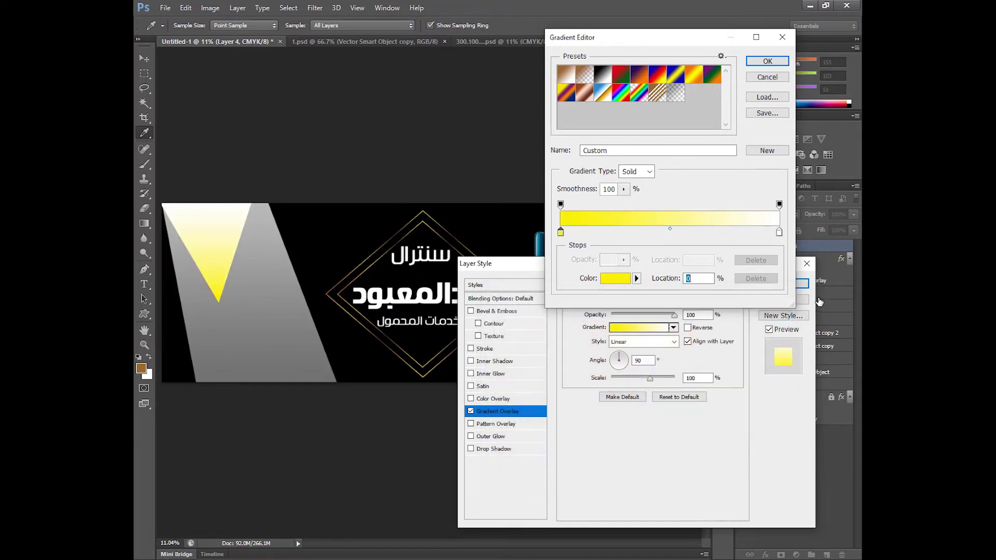
{"action": "left_click", "coordinate": [780, 233]}
{"action": "left_click", "coordinate": [608, 282]}
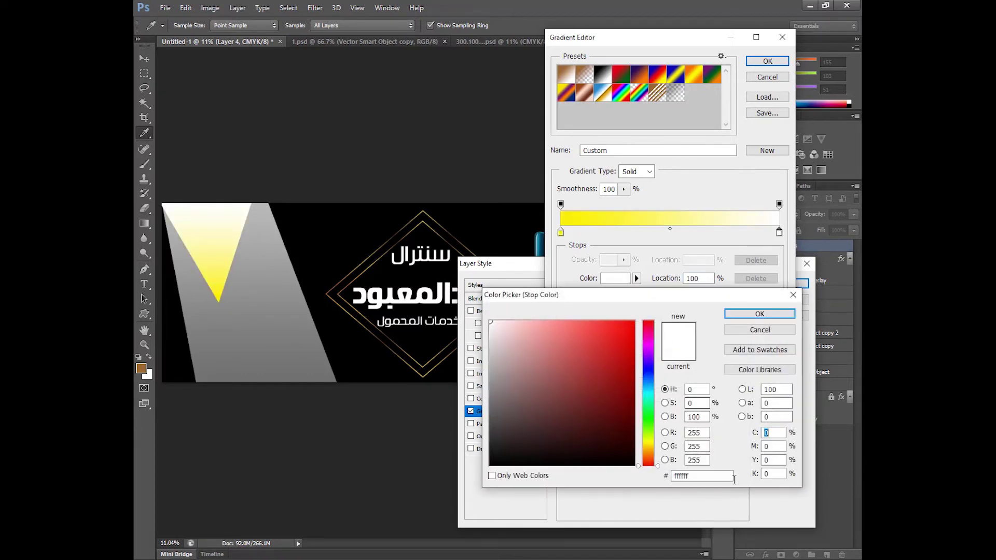
{"action": "key", "text": "Tab"}
{"action": "key", "text": "Tab"}
{"action": "type", "text": "100"}
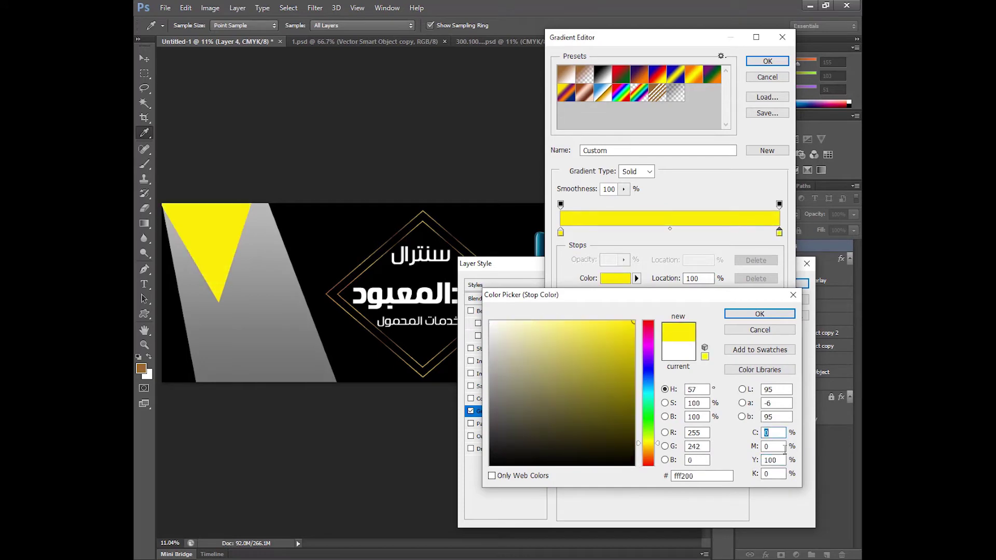
{"action": "key", "text": "shift+Tab"}
{"action": "type", "text": "20"}
{"action": "key", "text": "Return"}
{"action": "key", "text": "Return"}
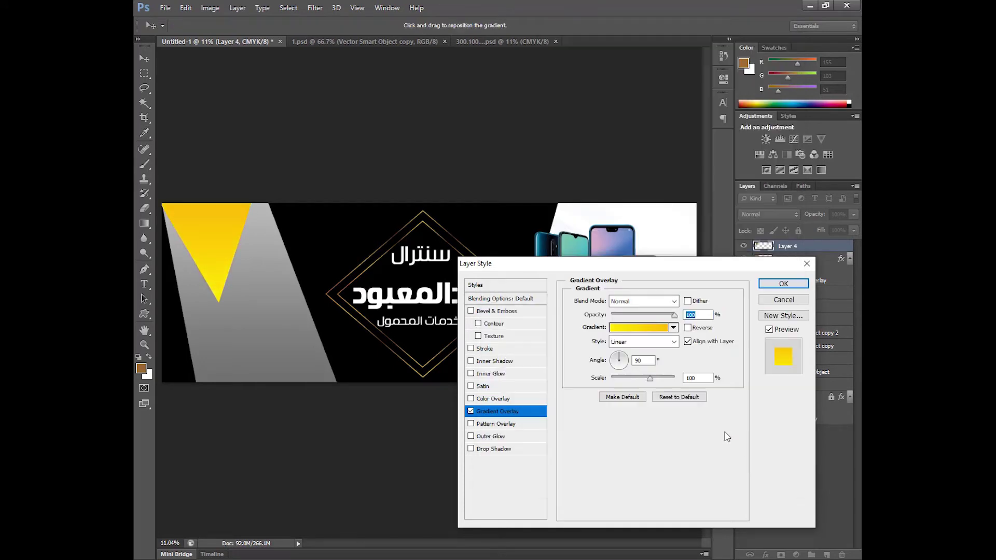
{"action": "key", "text": "Return"}
- Widen and enlarge the gradient triangle across the banner's top-left corner
{"action": "key", "text": "ctrl+t"}
{"action": "left_click_drag", "start_coordinate": [251, 253], "coordinate": [267, 253]}
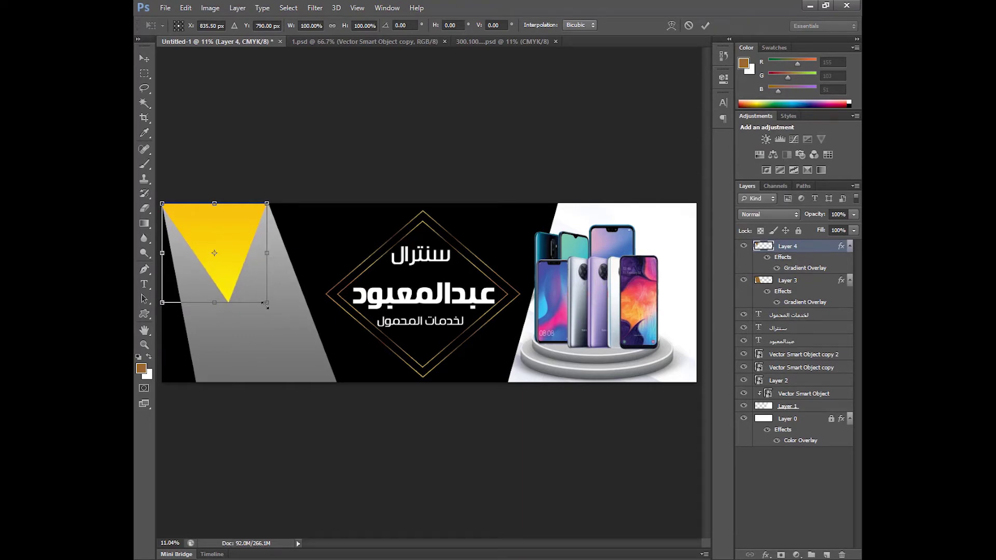
{"action": "left_click_drag", "start_coordinate": [266, 302], "coordinate": [300, 334]}
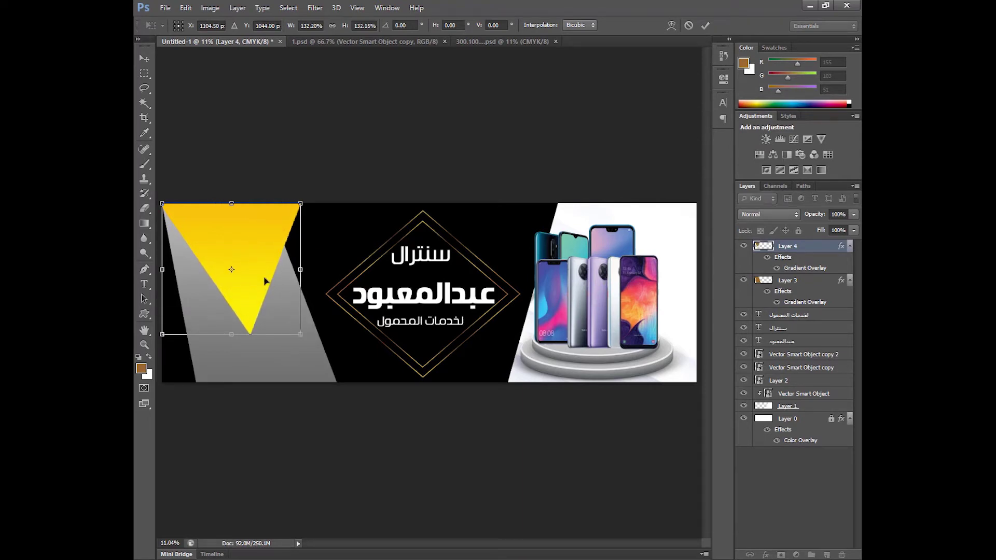
- Outline a small slanted shape at the grey panel's lower right edge as a selection
{"action": "key", "text": "p"}
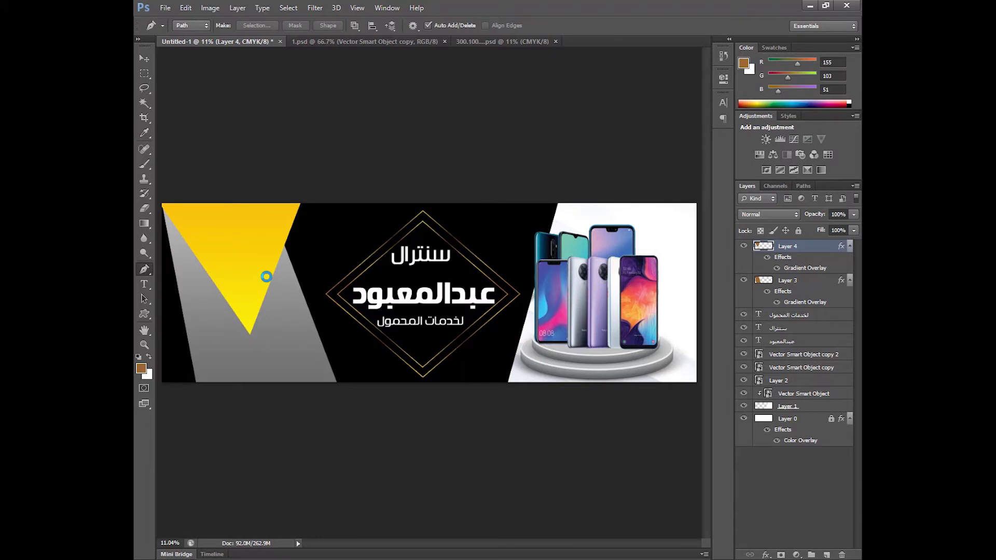
{"action": "key", "text": "ctrl+plus"}
{"action": "key", "text": "ctrl+plus"}
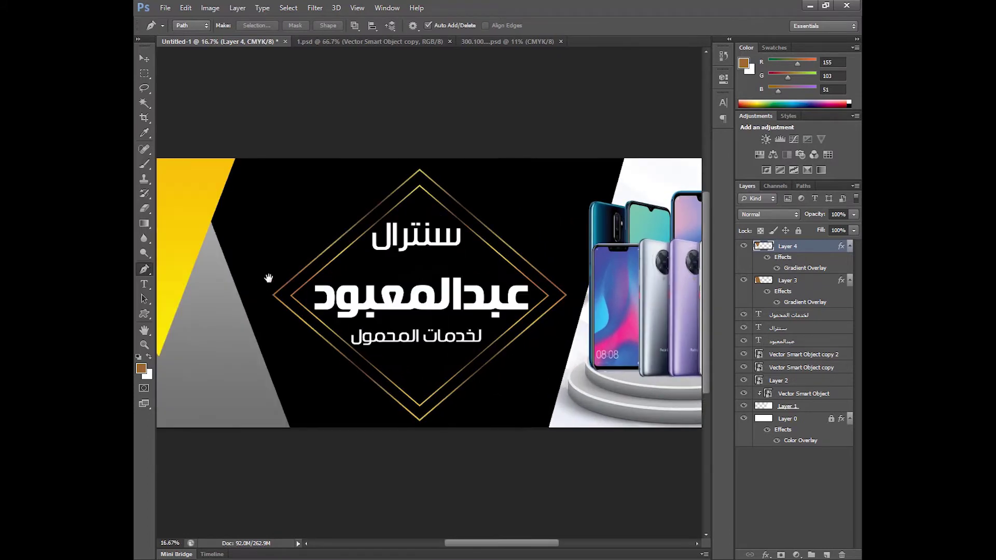
{"action": "left_click_drag", "start_coordinate": [268, 278], "coordinate": [371, 210]}
{"action": "key", "text": "ctrl+plus"}
{"action": "key", "text": "ctrl+plus"}
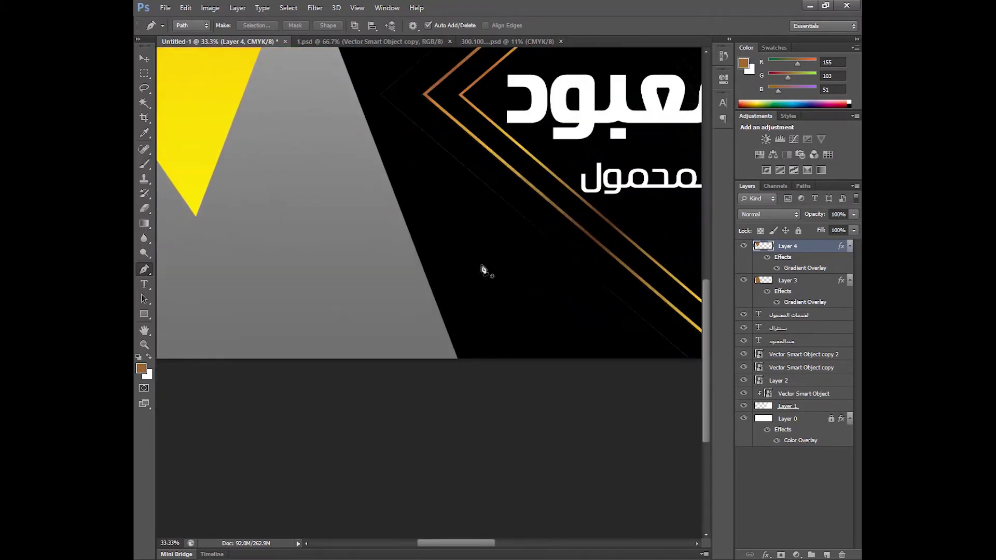
{"action": "left_click", "coordinate": [479, 264]}
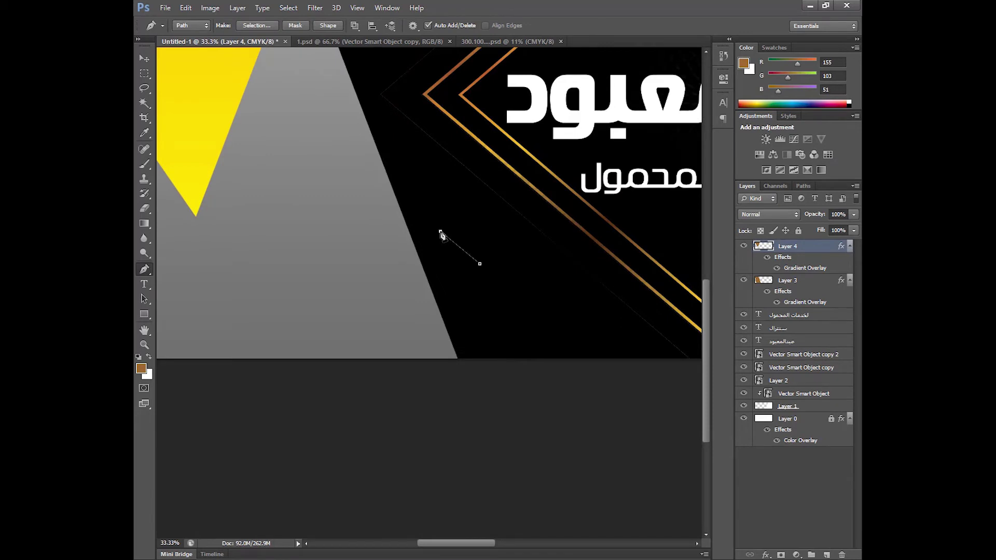
{"action": "left_click", "coordinate": [377, 362]}
{"action": "left_click", "coordinate": [461, 364]}
{"action": "key", "text": "ctrl+Return"}
{"action": "key", "text": "ctrl+z"}
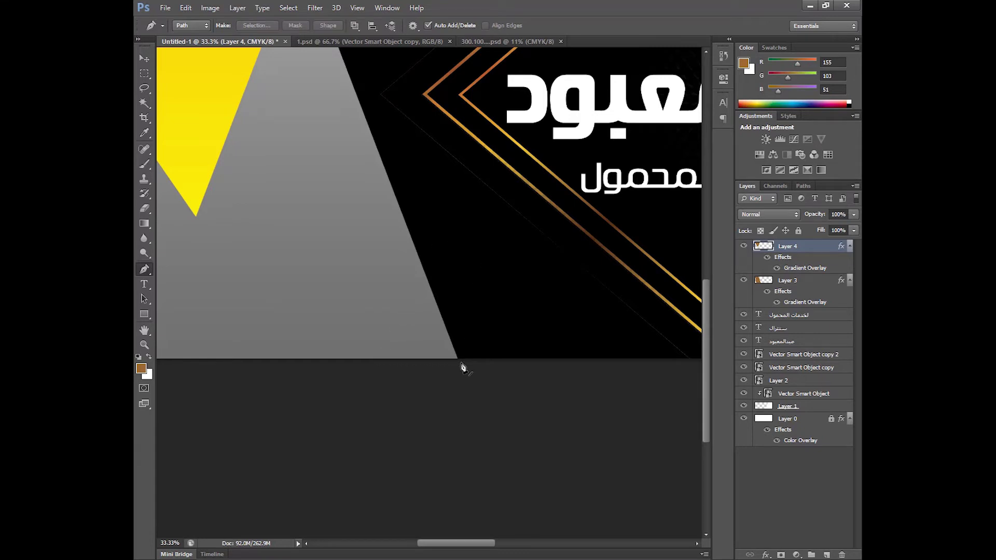
{"action": "key", "text": "ctrl+Return"}
{"action": "key", "text": "ctrl+z"}
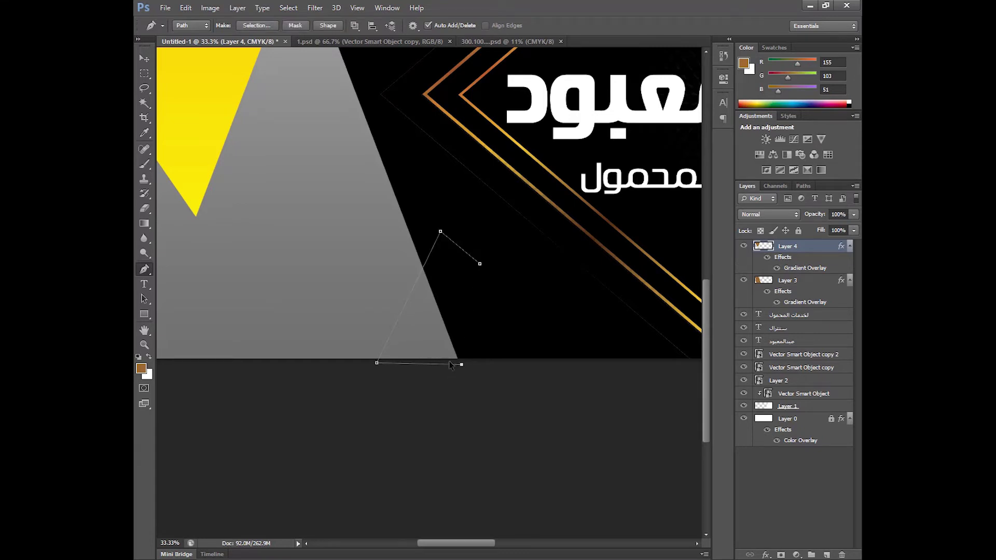
{"action": "key", "text": "ctrl+alt+z"}
{"action": "left_click", "coordinate": [449, 362]}
{"action": "key", "text": "ctrl+Return"}
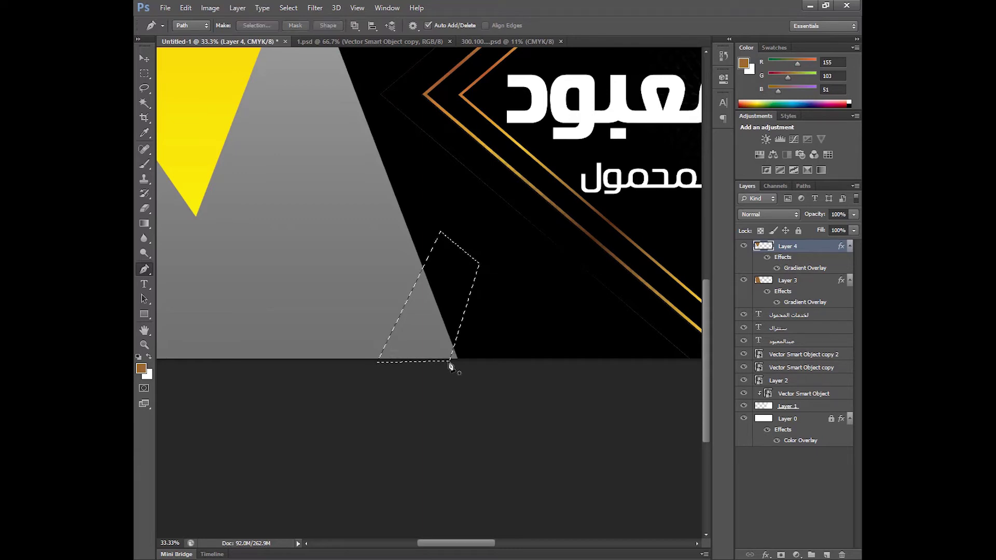
- Fill the shape brown on new Layer 5 and deselect
{"action": "left_click", "coordinate": [825, 555]}
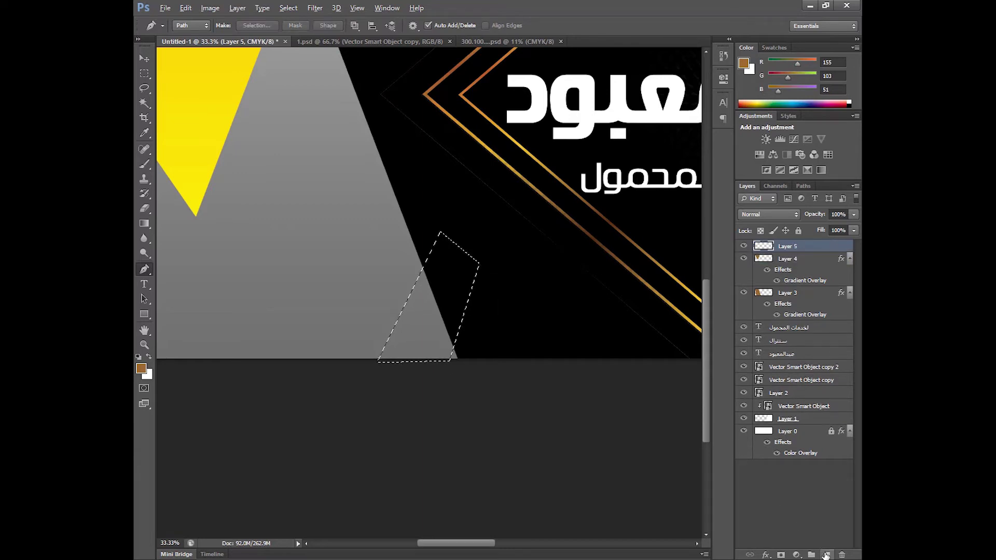
{"action": "key", "text": "alt+BackSpace"}
{"action": "key", "text": "ctrl+d"}
- Copy Layer 3's grey gradient onto the accent shape, duplicate it, and nudge the original right
{"action": "key", "text": "v"}
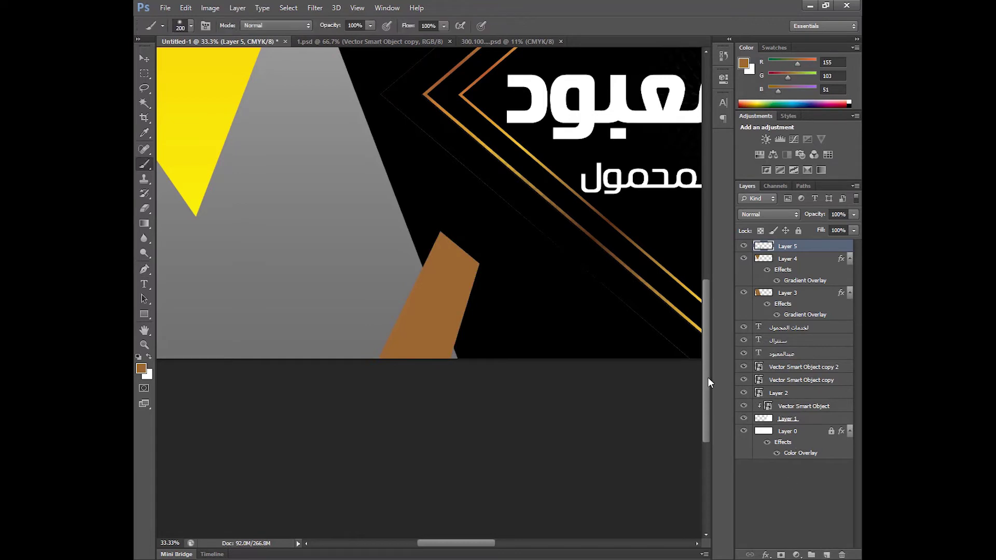
{"action": "left_click", "coordinate": [387, 310]}
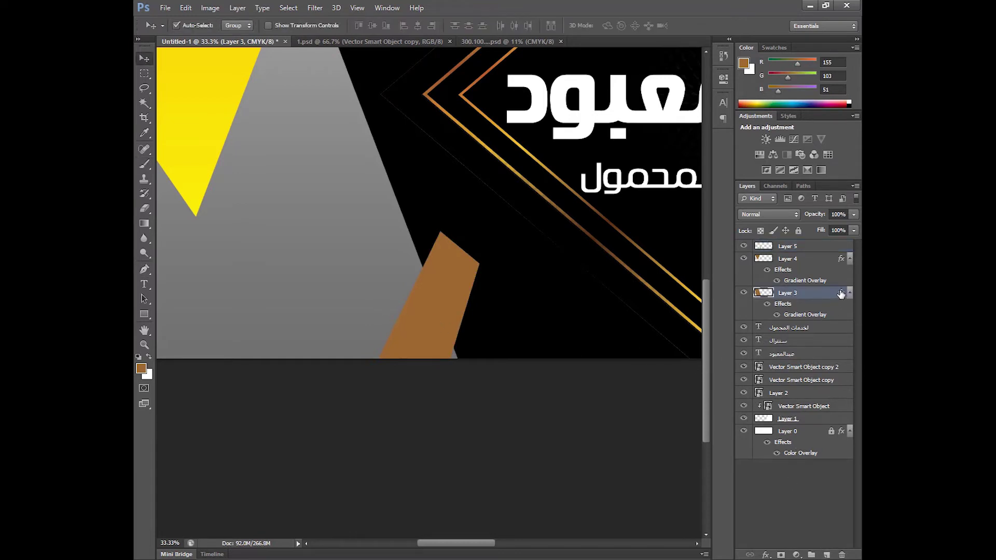
{"action": "left_click_drag", "start_coordinate": [840, 294], "coordinate": [429, 307]}
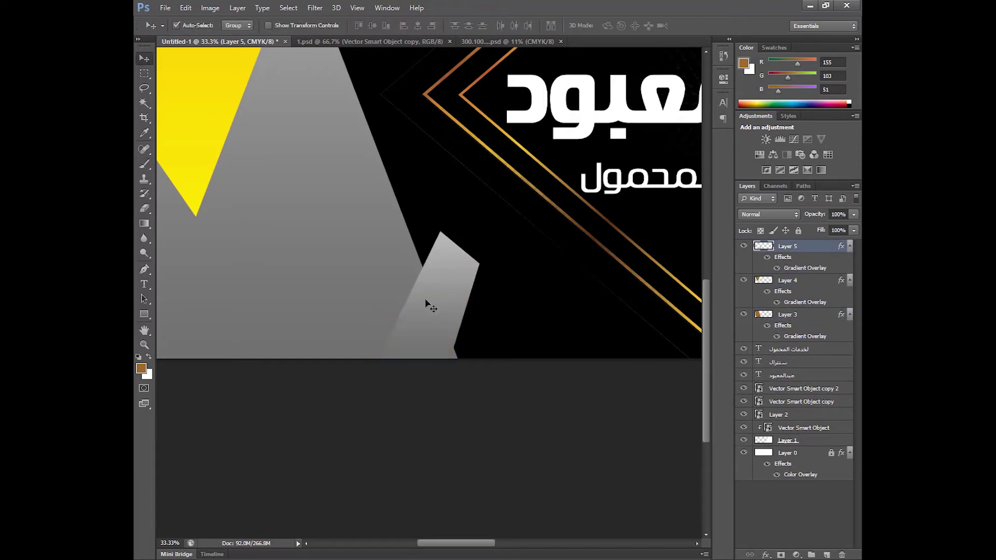
{"action": "key", "text": "ctrl+j"}
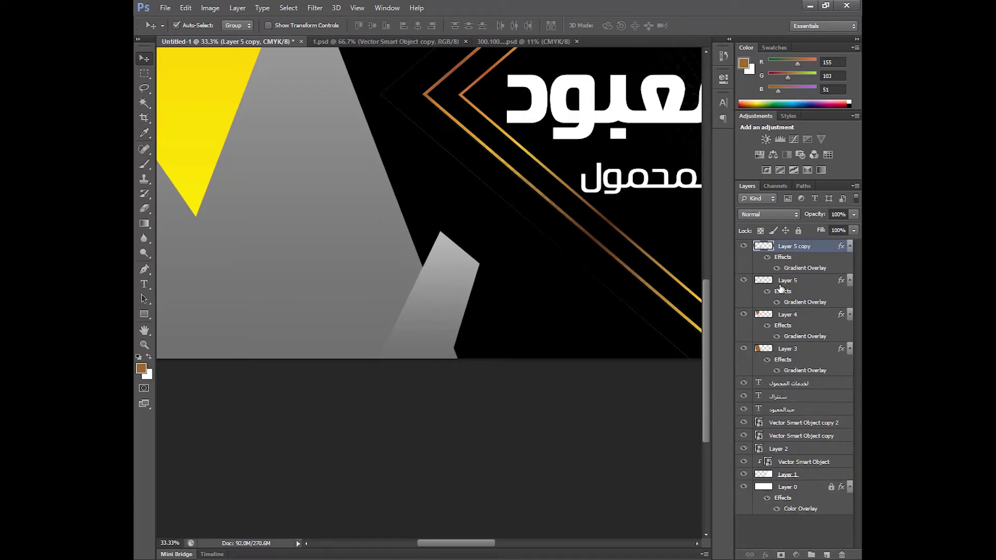
{"action": "left_click", "coordinate": [781, 289]}
{"action": "key", "text": "shift+Right"}
{"action": "key", "text": "shift+Right"}
{"action": "key", "text": "shift+Right"}
{"action": "key", "text": "shift+Right"}
{"action": "key", "text": "shift+Right"}
{"action": "key", "text": "shift+Right"}
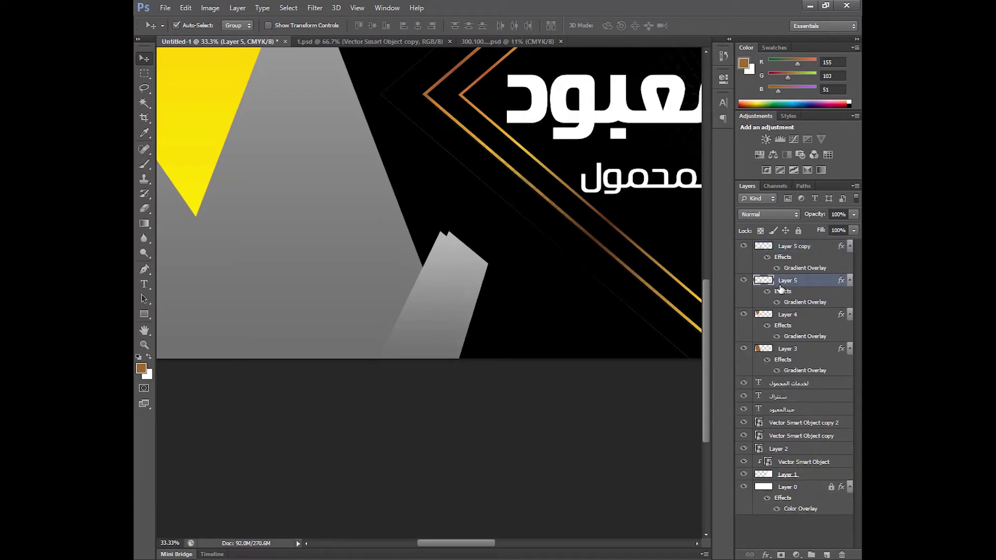
- Apply Layer 4's yellow gradient style to the rear accent piece
{"action": "left_click", "coordinate": [799, 316]}
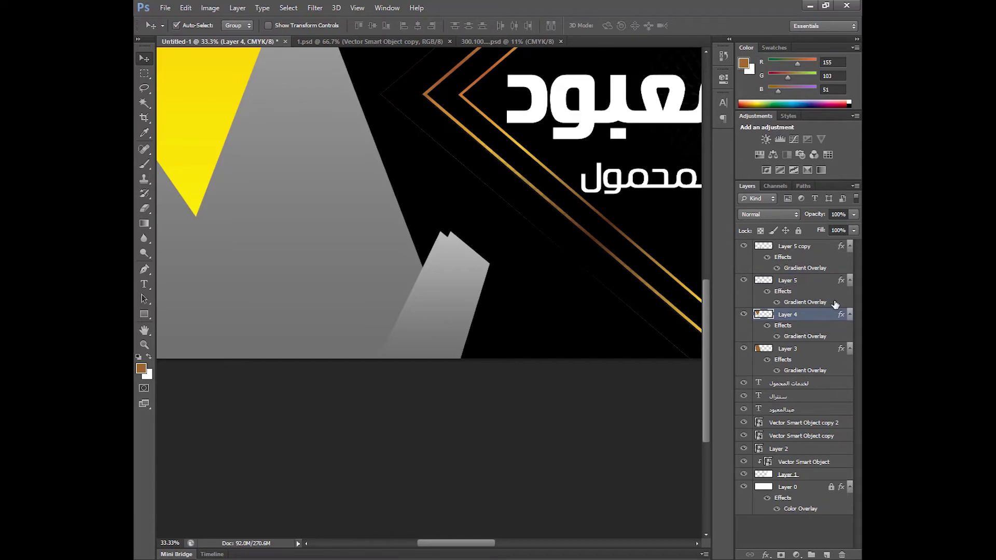
{"action": "left_click_drag", "start_coordinate": [841, 316], "coordinate": [462, 258]}
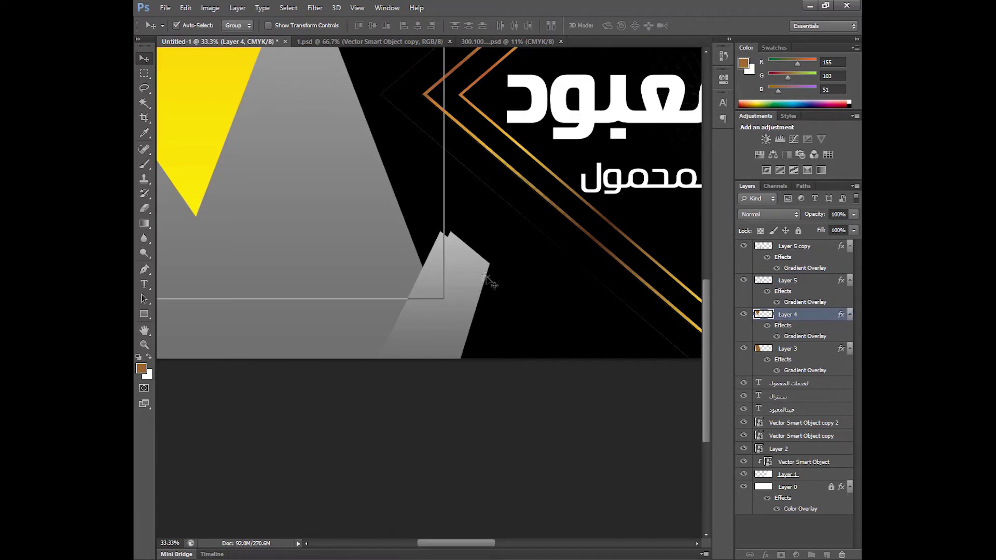
{"action": "left_click_drag", "start_coordinate": [386, 230], "coordinate": [574, 303]}
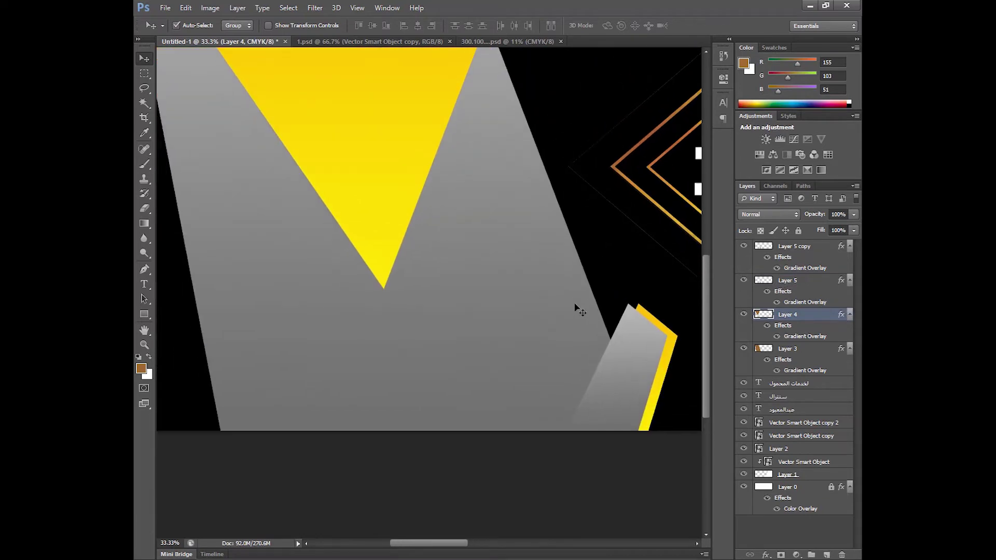
{"action": "key", "text": "ctrl+0"}
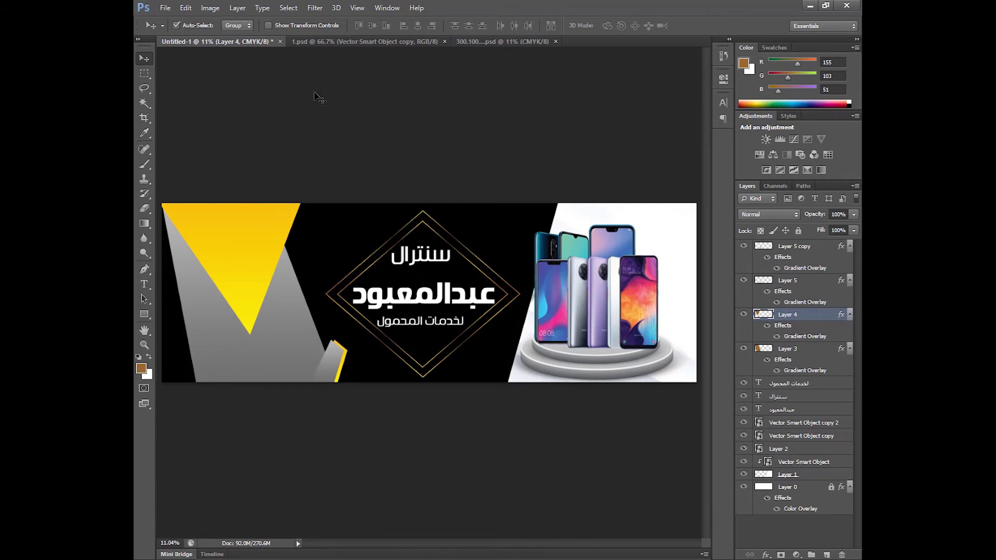
{"action": "left_click", "coordinate": [189, 318]}
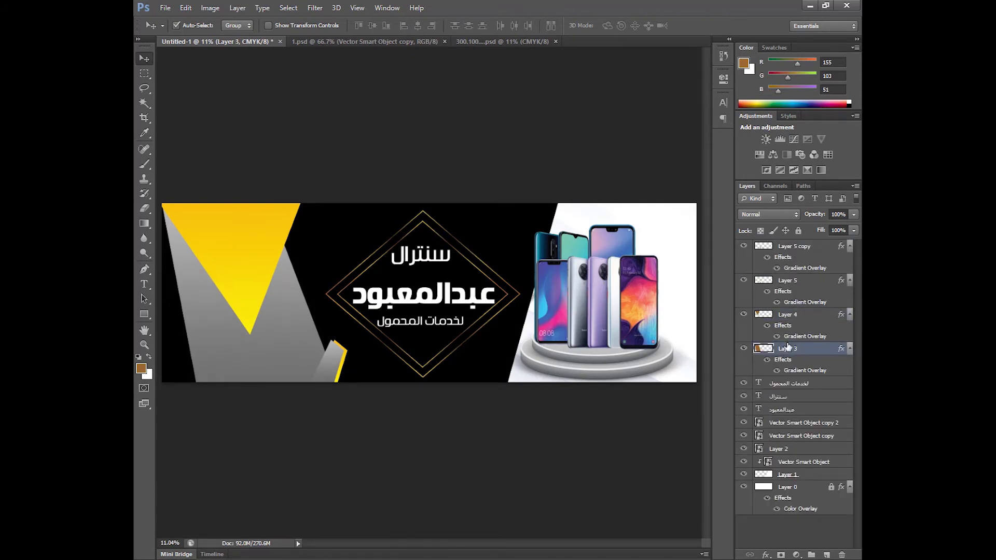
- Retune Layer 3's gradient overlay to run from dark grey to light grey (c8c8c8)
{"action": "double_click", "coordinate": [816, 349]}
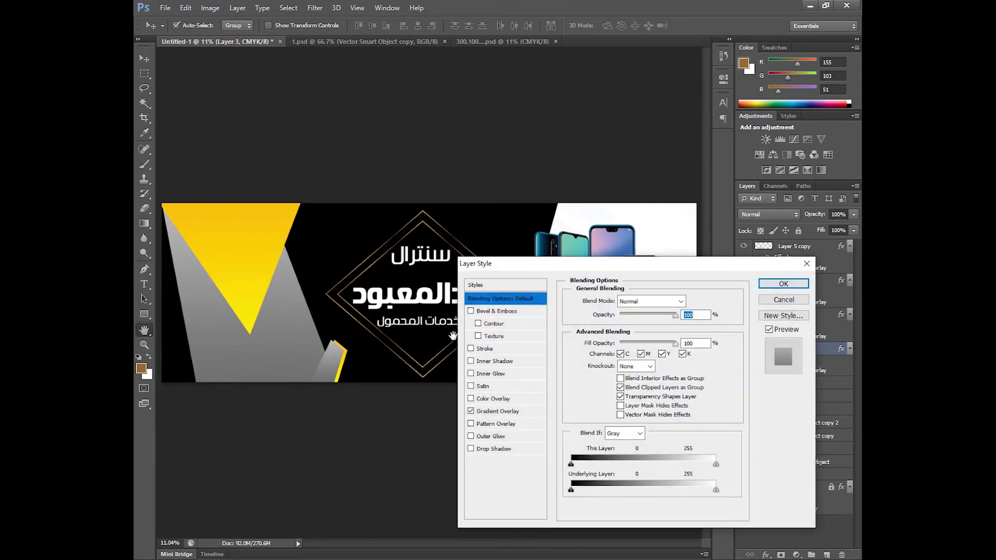
{"action": "left_click", "coordinate": [490, 412]}
{"action": "left_click", "coordinate": [653, 328]}
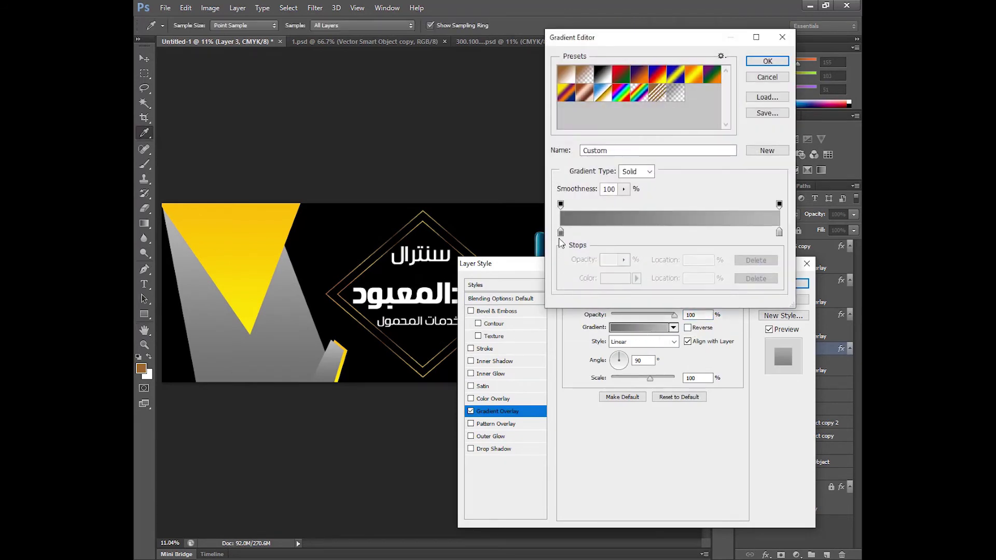
{"action": "left_click", "coordinate": [616, 278]}
{"action": "left_click", "coordinate": [493, 387]}
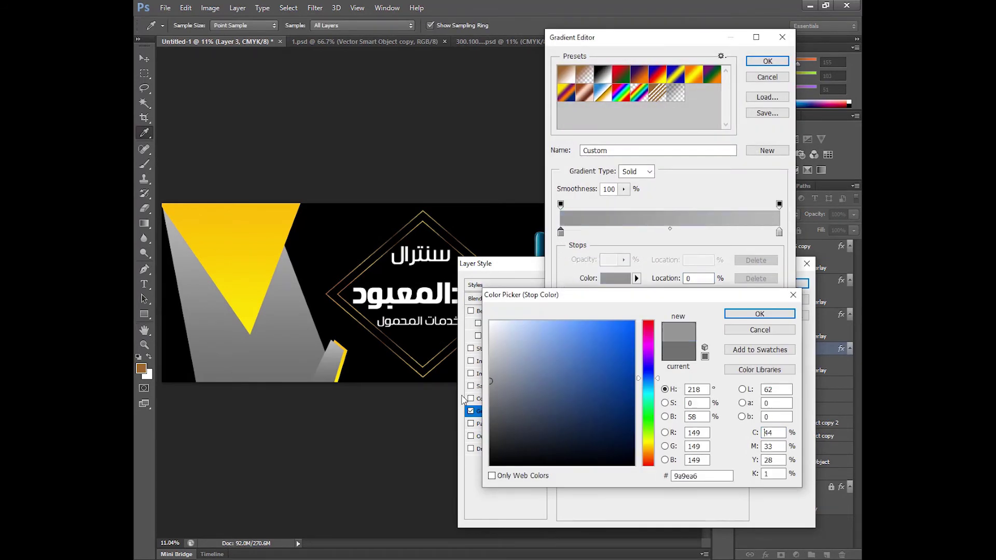
{"action": "mouse_move", "coordinate": [492, 387]}
{"action": "left_mouse_down"}
{"action": "mouse_move", "coordinate": [507, 372]}
{"action": "mouse_move", "coordinate": [496, 363]}
{"action": "mouse_move", "coordinate": [493, 433]}
{"action": "left_mouse_up"}
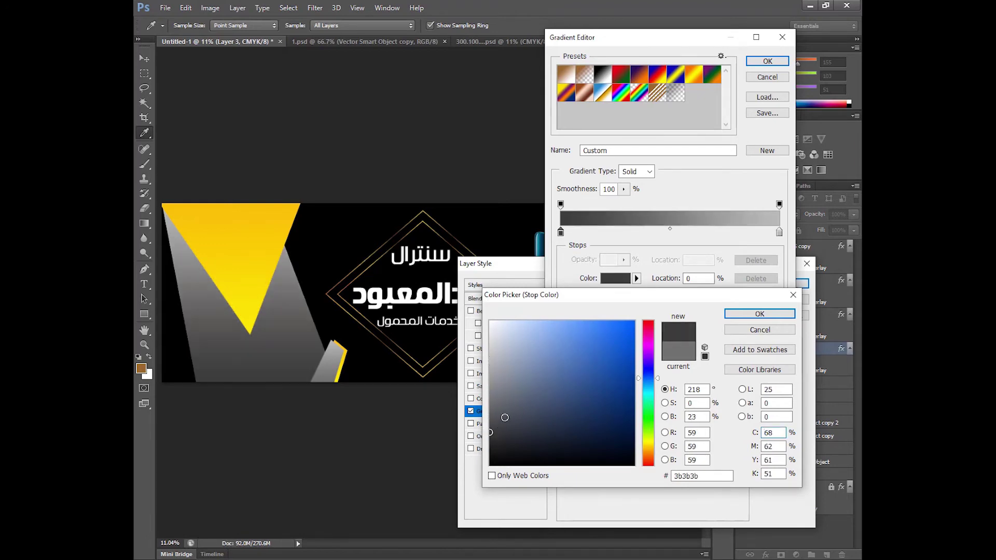
{"action": "key", "text": "Return"}
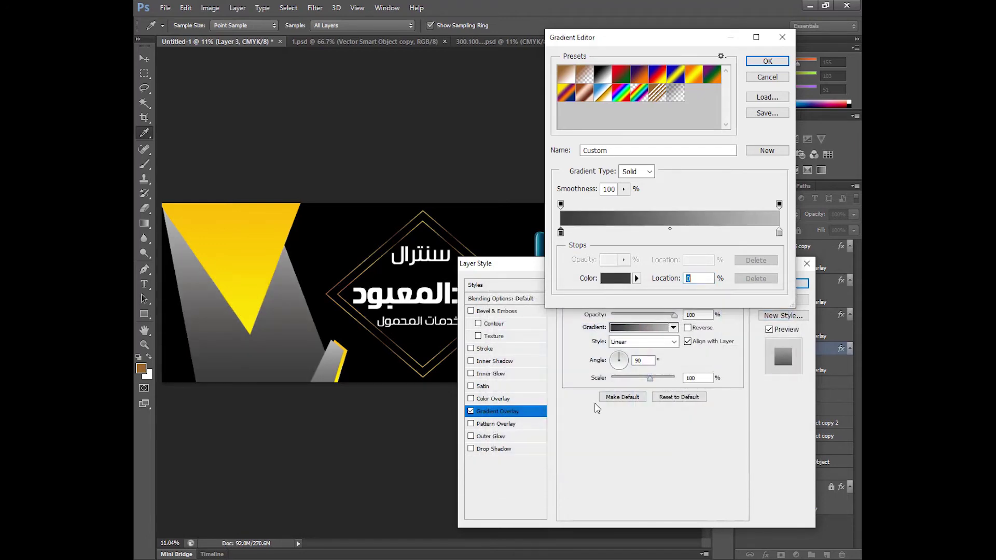
{"action": "left_click", "coordinate": [779, 231]}
{"action": "left_click", "coordinate": [625, 278]}
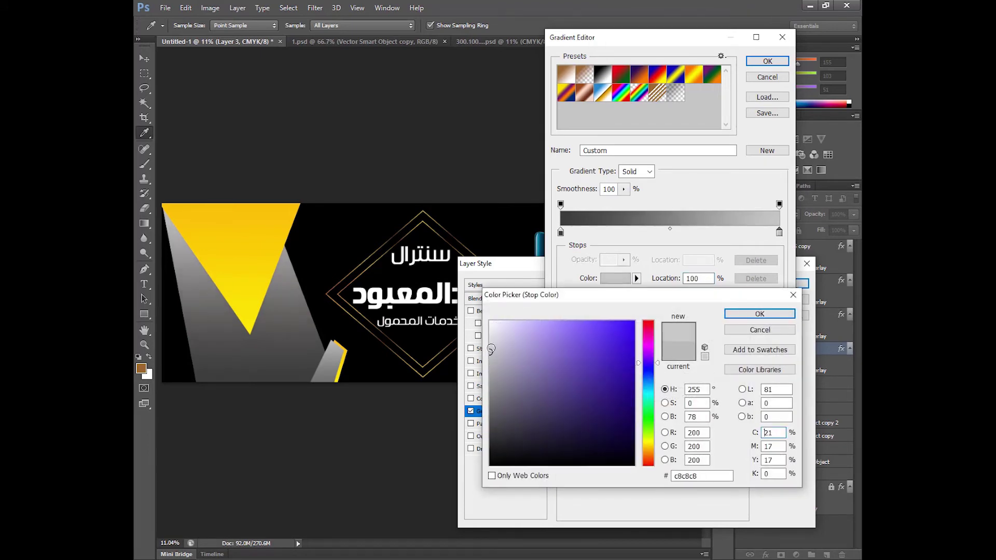
{"action": "left_click_drag", "start_coordinate": [491, 349], "coordinate": [490, 343]}
{"action": "key", "text": "Return"}
{"action": "key", "text": "Return"}
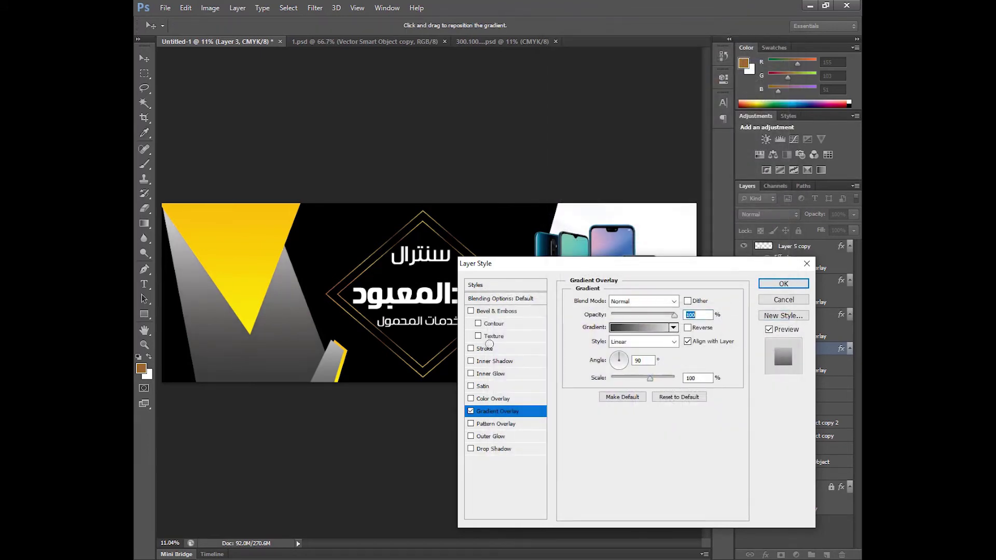
{"action": "key", "text": "ctrl+plus"}
{"action": "key", "text": "ctrl+plus"}
{"action": "key", "text": "ctrl+plus"}
{"action": "key", "text": "Return"}
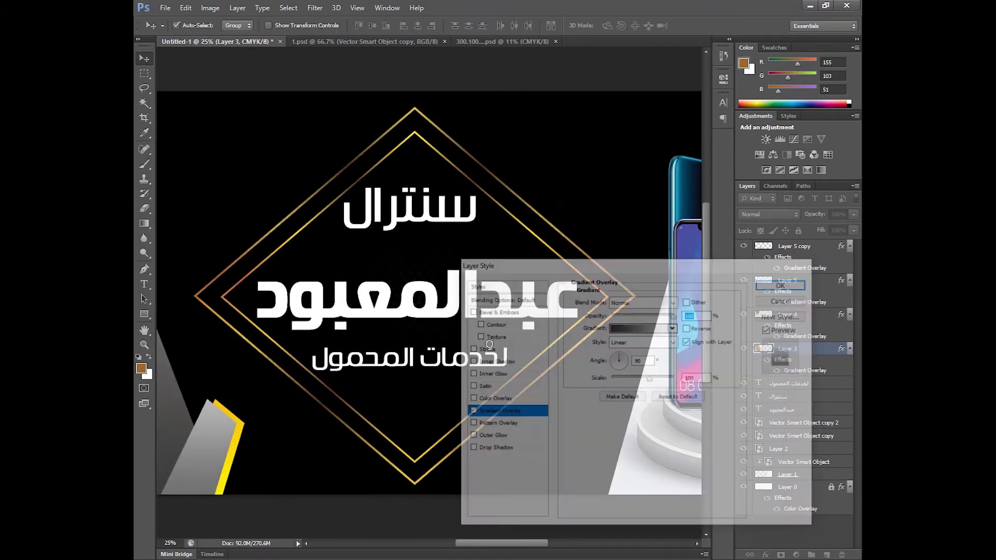
- Stretch the large grey shape's lower-left corner outward to widen it slightly
{"action": "left_click_drag", "start_coordinate": [488, 344], "coordinate": [589, 241]}
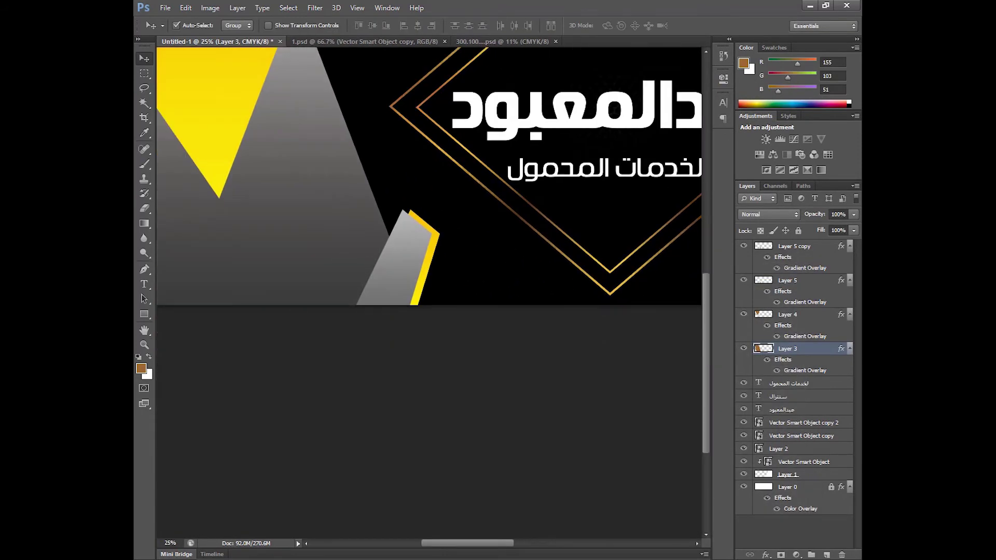
{"action": "key", "text": "ctrl+t"}
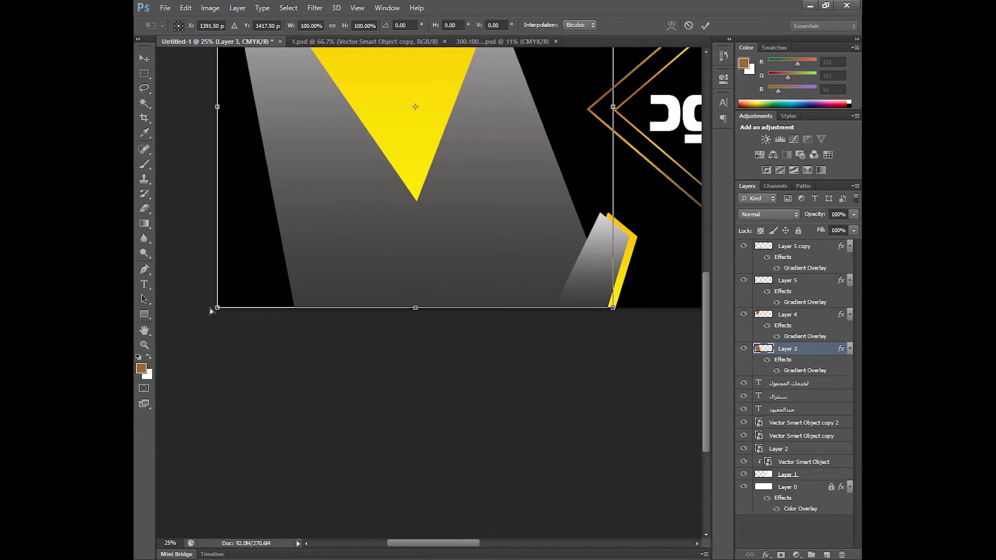
{"action": "left_click_drag", "start_coordinate": [217, 308], "coordinate": [186, 307]}
{"action": "key", "text": "Return"}
{"action": "left_click_drag", "start_coordinate": [306, 109], "coordinate": [327, 353]}
- Skew the grey shape's left edge outward and narrow the yellow triangle to about 81% width
{"action": "left_click_drag", "start_coordinate": [424, 399], "coordinate": [413, 295]}
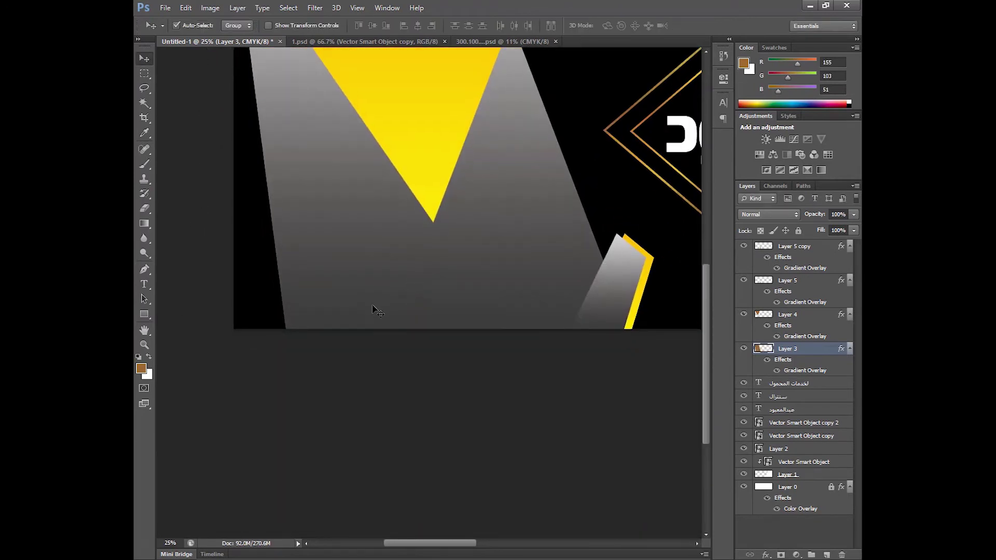
{"action": "key", "text": "ctrl+t"}
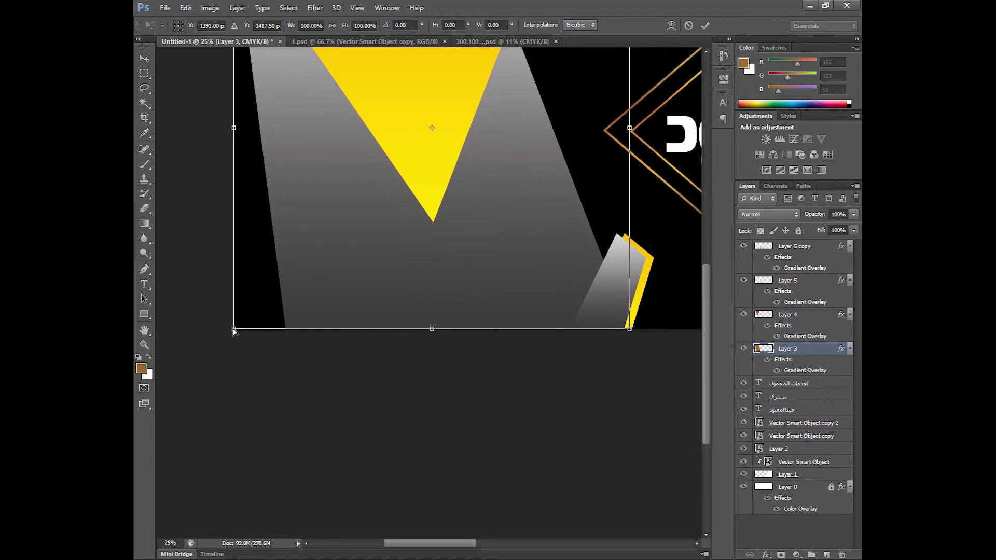
{"action": "mouse_move", "coordinate": [234, 331]}
{"action": "left_mouse_down"}
{"action": "mouse_move", "coordinate": [211, 334]}
{"action": "mouse_move", "coordinate": [223, 335]}
{"action": "left_mouse_up"}
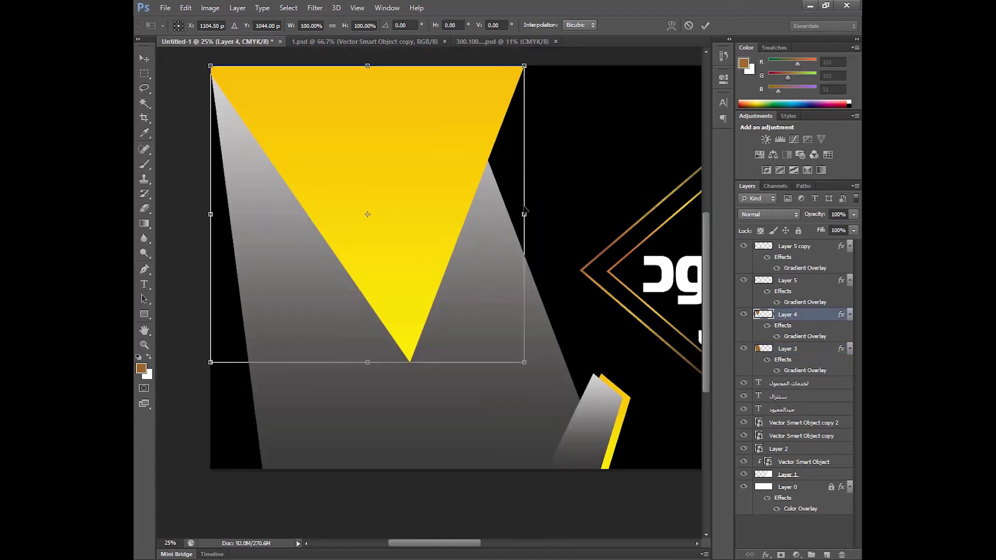
{"action": "left_click_drag", "start_coordinate": [524, 214], "coordinate": [468, 206]}
{"action": "key", "text": "Return"}
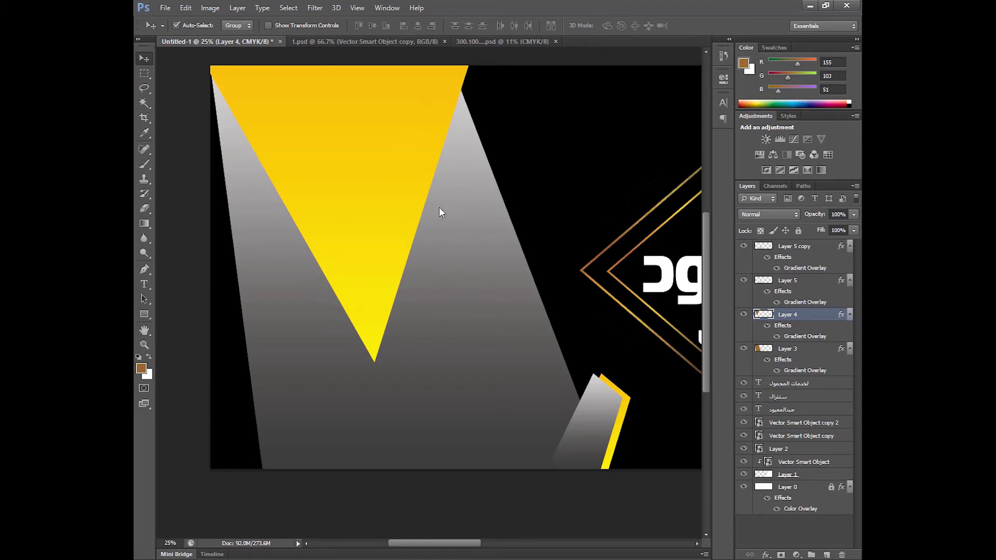
- Draw a black rounded pill, convert it to a smart object, and Alt-drag a copy below it
{"action": "left_click", "coordinate": [144, 314]}
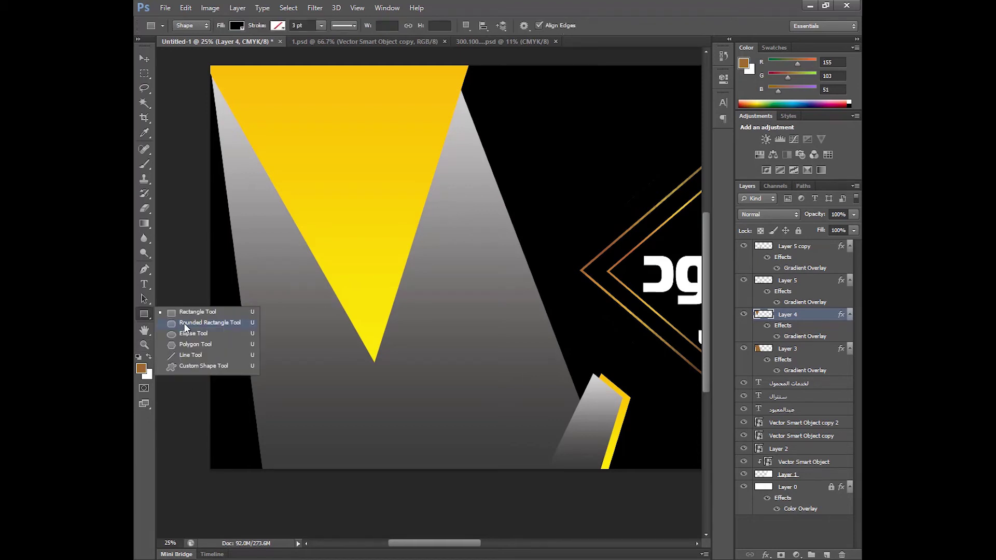
{"action": "left_click", "coordinate": [184, 322]}
{"action": "left_click_drag", "start_coordinate": [343, 394], "coordinate": [520, 429]}
{"action": "right_click", "coordinate": [814, 319]}
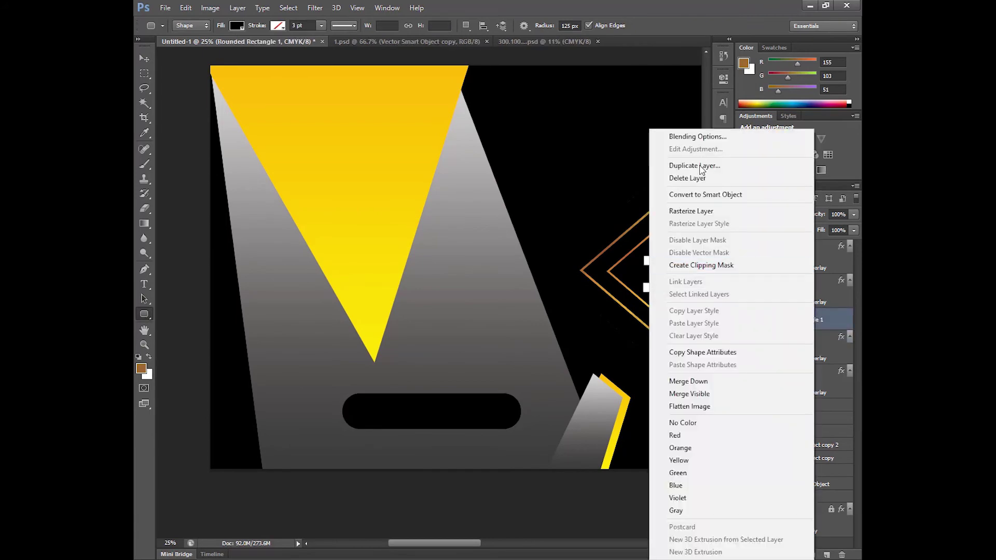
{"action": "left_click", "coordinate": [705, 194]}
{"action": "left_click", "coordinate": [144, 58]}
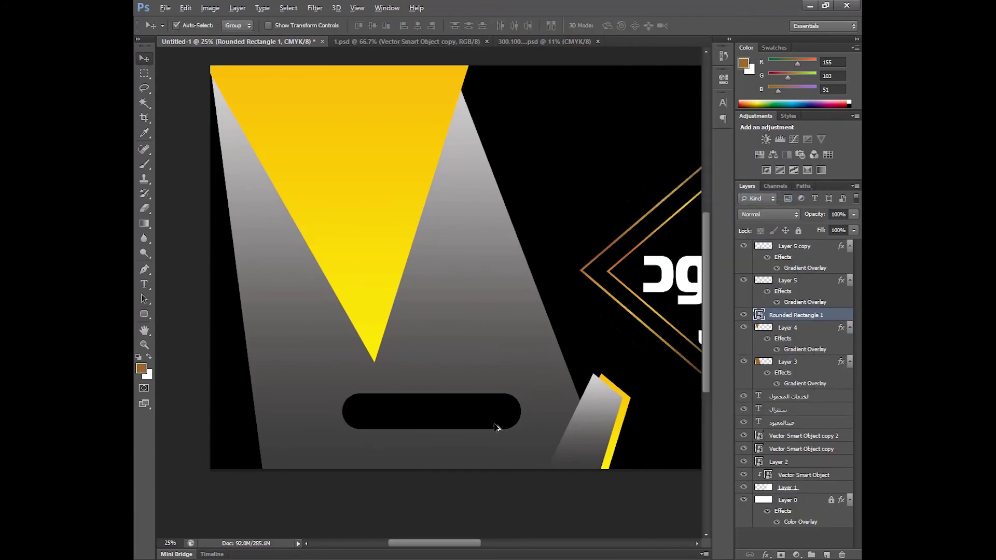
{"action": "left_click_drag", "start_coordinate": [463, 413], "coordinate": [465, 455]}
{"action": "scroll", "coordinate": [498, 431], "scroll_direction": "right", "scroll_amount": 5}
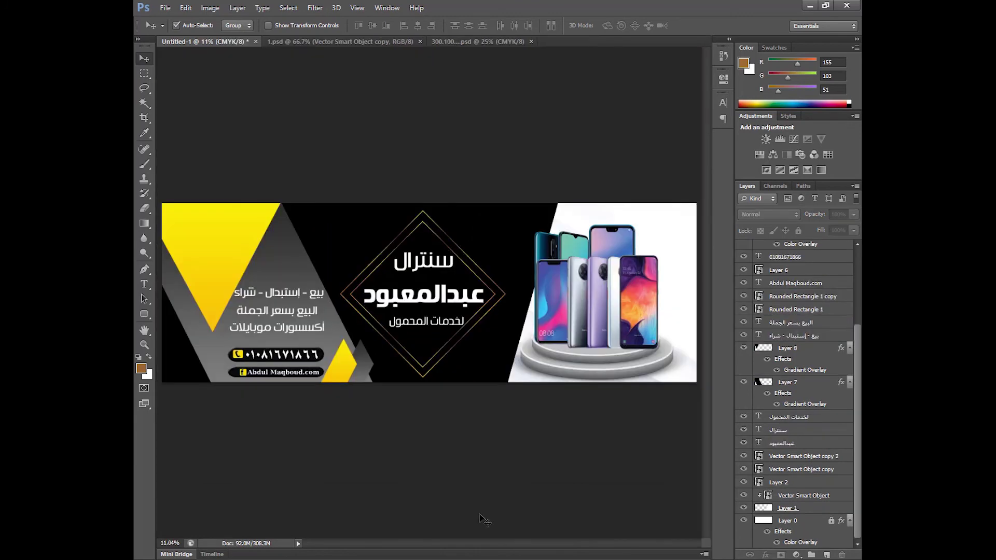
{"action": "key", "text": "ctrl+plus"}
{"action": "key", "text": "ctrl+plus"}
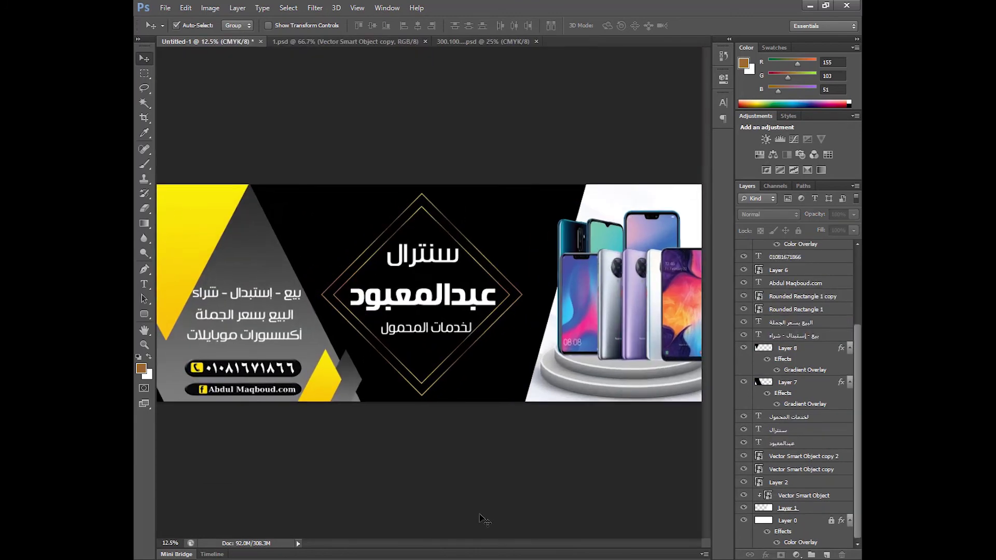
{"action": "left_click_drag", "start_coordinate": [483, 458], "coordinate": [485, 420]}
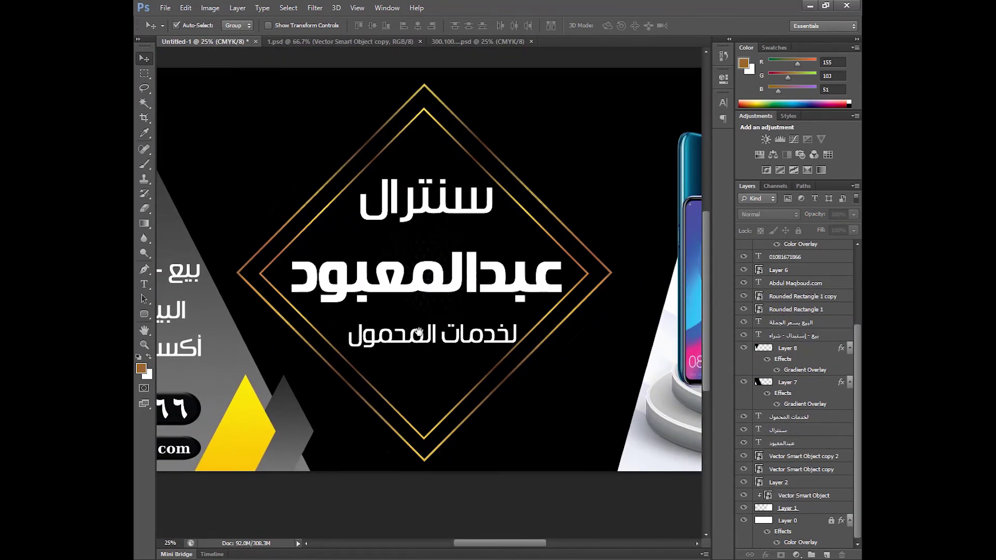
{"action": "left_click_drag", "start_coordinate": [416, 332], "coordinate": [464, 357]}
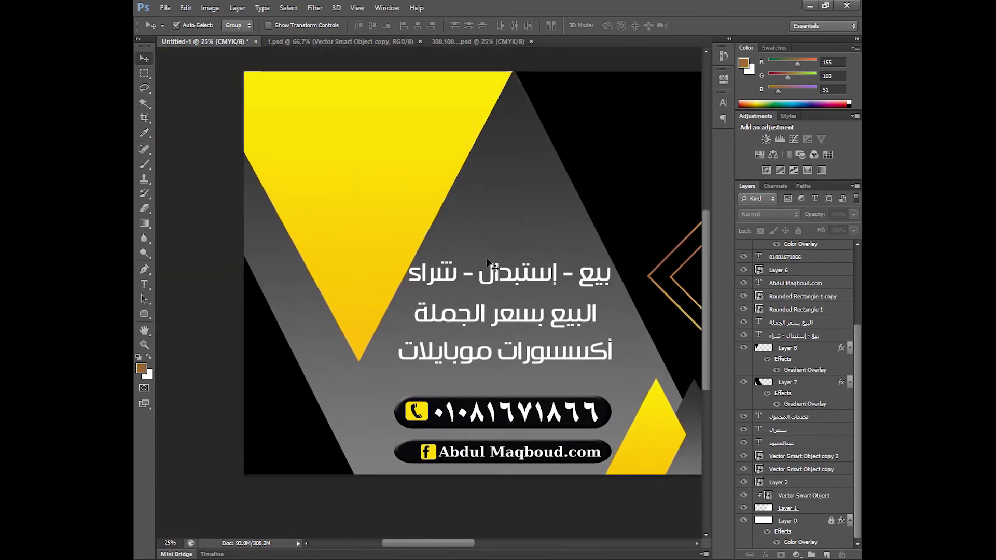
{"action": "left_click", "coordinate": [825, 382]}
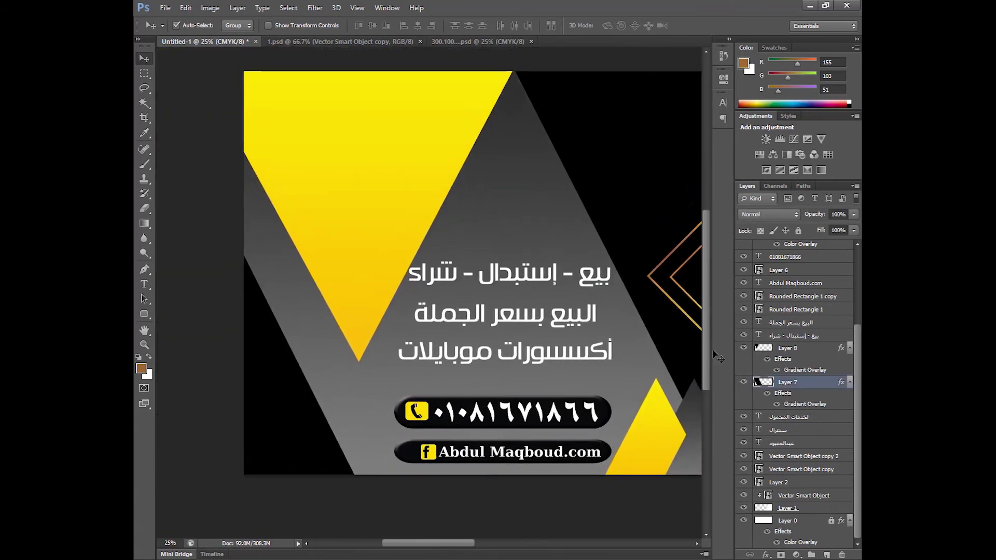
- Give Layer 7 a Gradient Overlay from mid grey #7e7e7e to dark charcoal #2d2d2d
{"action": "double_click", "coordinate": [822, 382]}
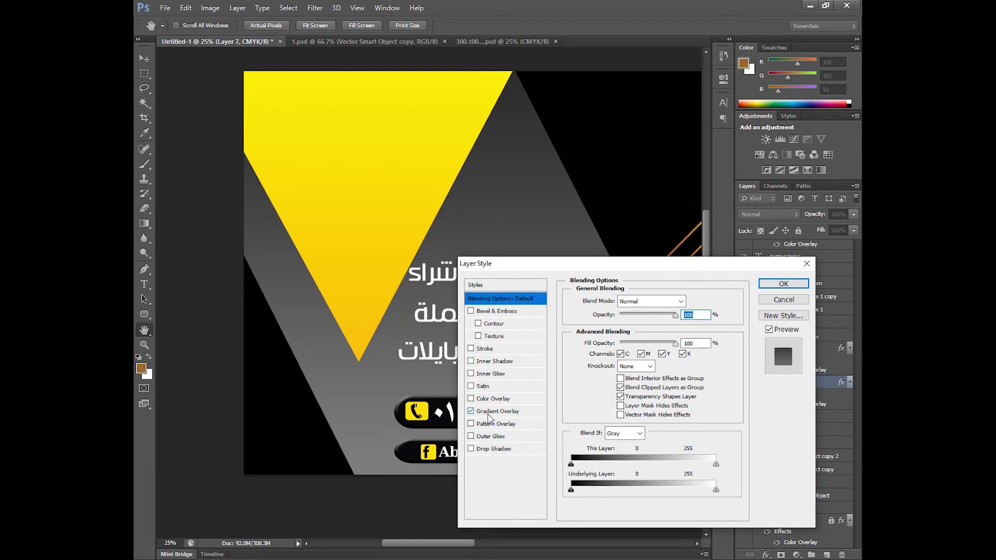
{"action": "left_click", "coordinate": [488, 415]}
{"action": "left_click", "coordinate": [656, 344]}
{"action": "left_click", "coordinate": [639, 331]}
{"action": "left_click", "coordinate": [638, 330]}
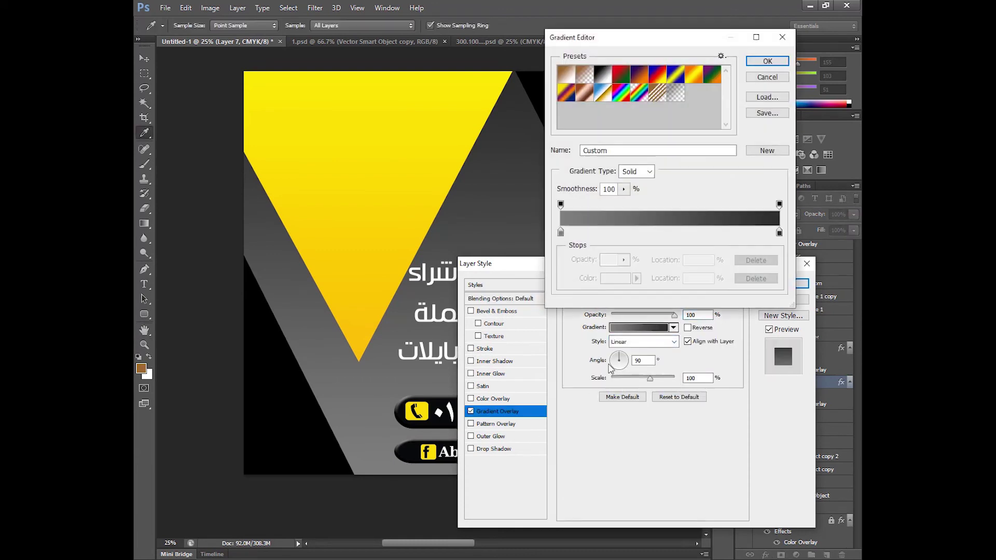
{"action": "left_click", "coordinate": [561, 232]}
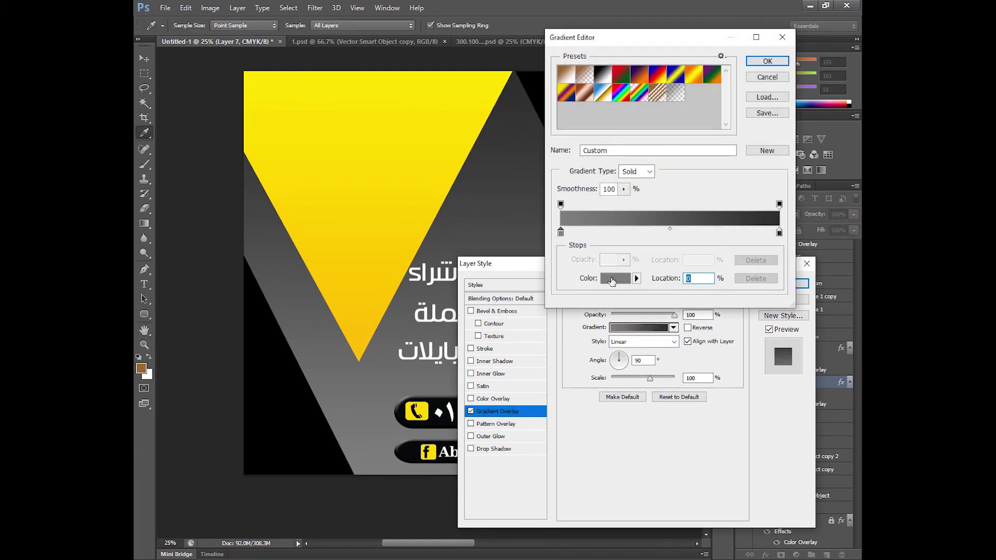
{"action": "left_click", "coordinate": [612, 280]}
{"action": "double_click", "coordinate": [771, 434]}
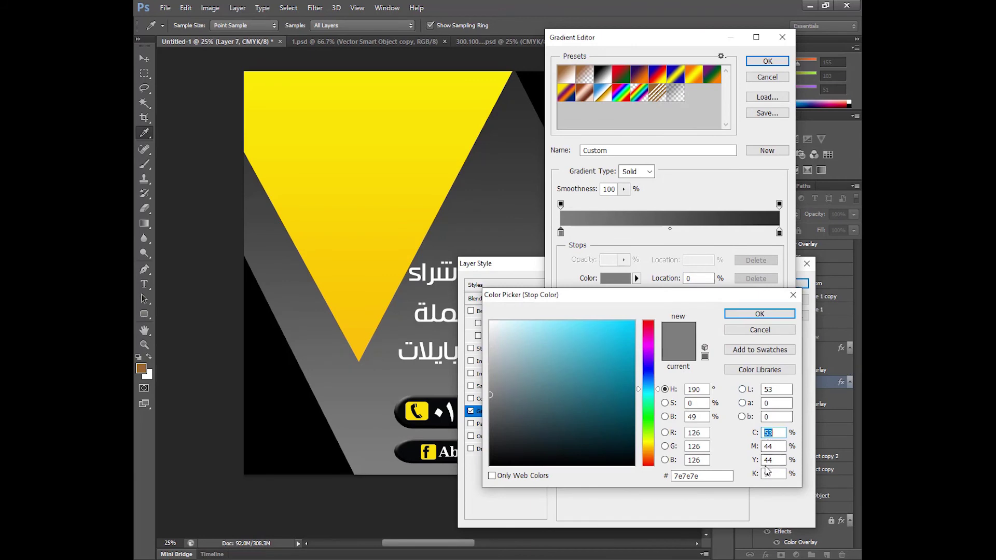
{"action": "left_click", "coordinate": [777, 314]}
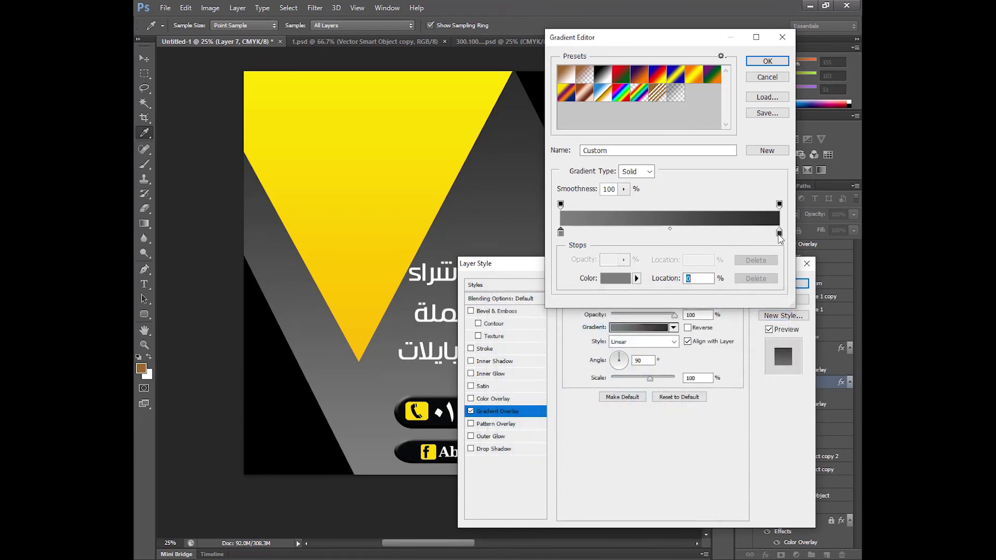
{"action": "left_click", "coordinate": [779, 233]}
{"action": "left_click", "coordinate": [608, 283]}
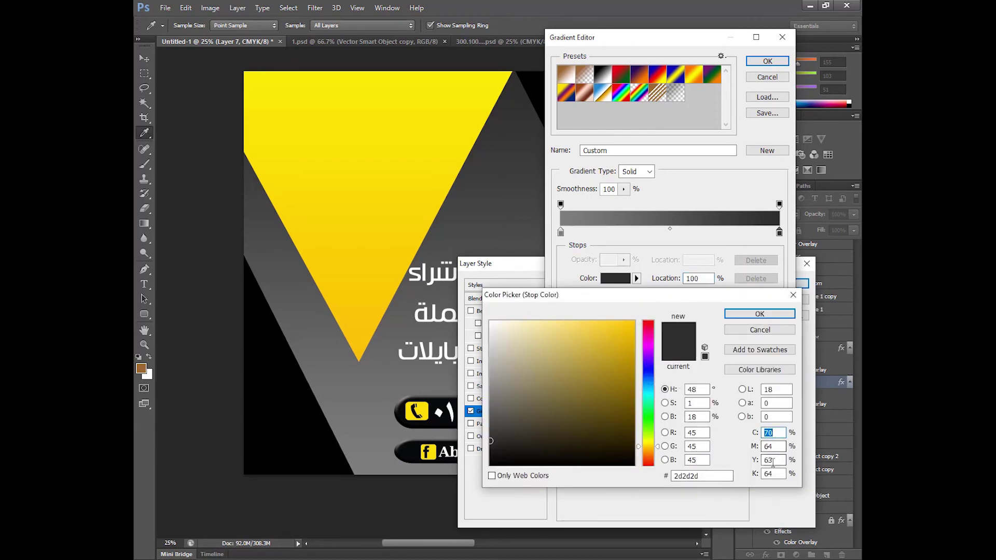
{"action": "key", "text": "Return"}
{"action": "key", "text": "Return"}
{"action": "key", "text": "Return"}
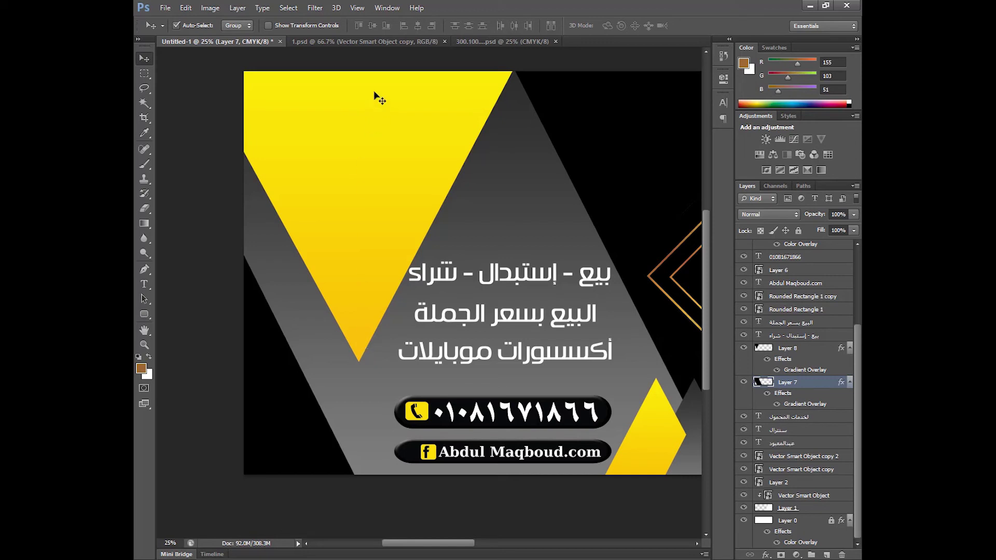
- Glance at the 1.psd logos document, then return to the banner
{"action": "left_click_drag", "start_coordinate": [505, 158], "coordinate": [395, 209]}
{"action": "scroll", "coordinate": [363, 117], "scroll_direction": "up", "scroll_amount": 1}
{"action": "scroll", "coordinate": [396, 125], "scroll_direction": "left", "scroll_amount": 2}
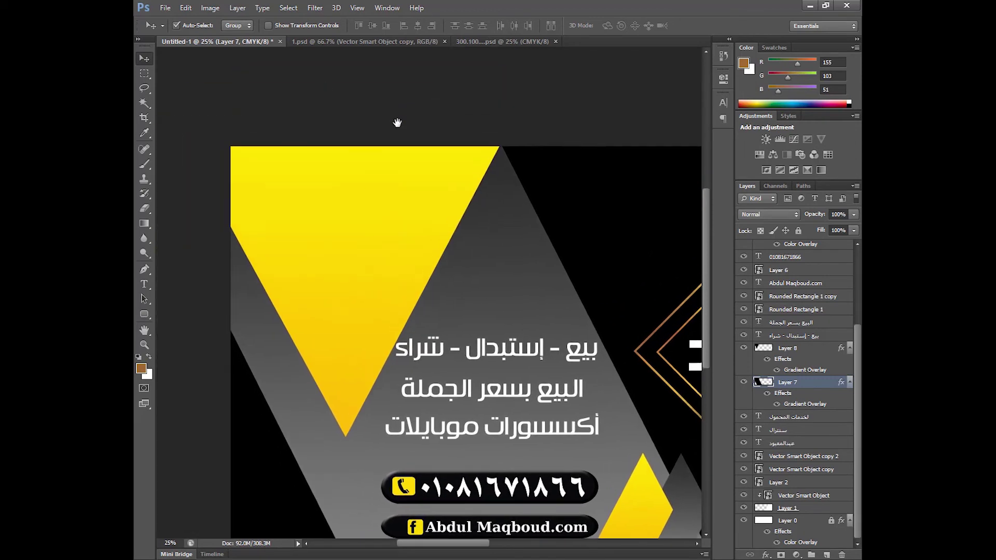
{"action": "left_click", "coordinate": [387, 40]}
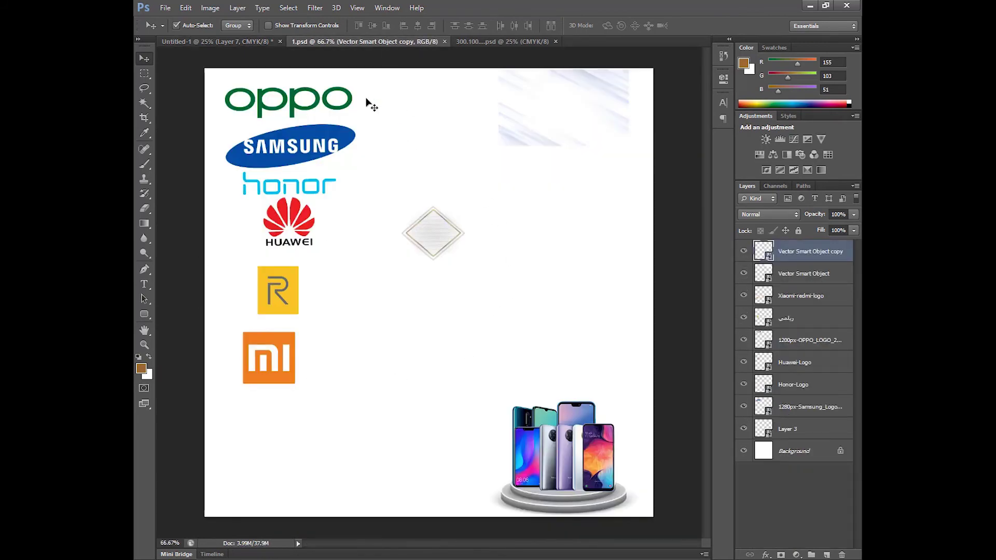
{"action": "left_click", "coordinate": [233, 40]}
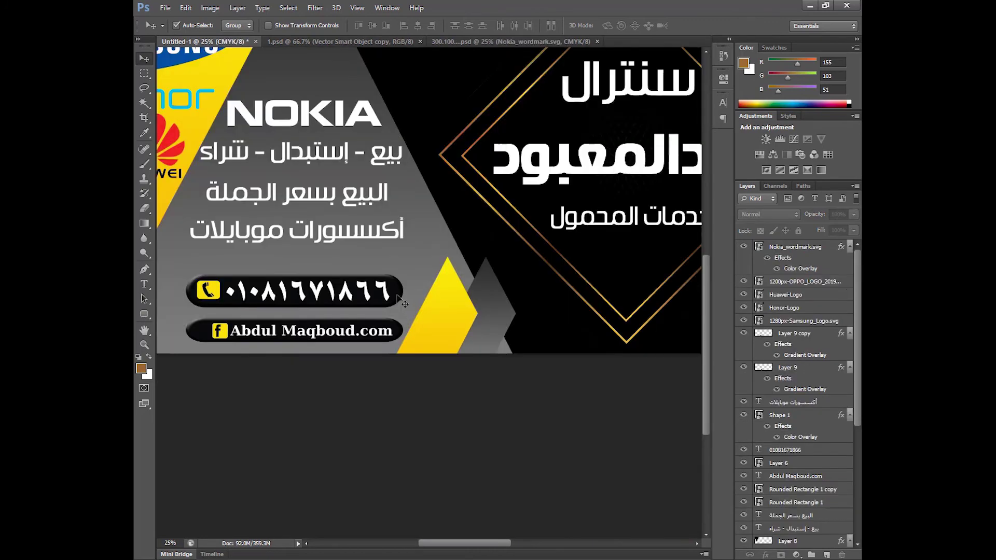
- Try a Bevel & Emboss on Rounded Rectangle 1, then discard it
{"action": "left_click", "coordinate": [402, 304]}
{"action": "double_click", "coordinate": [837, 504]}
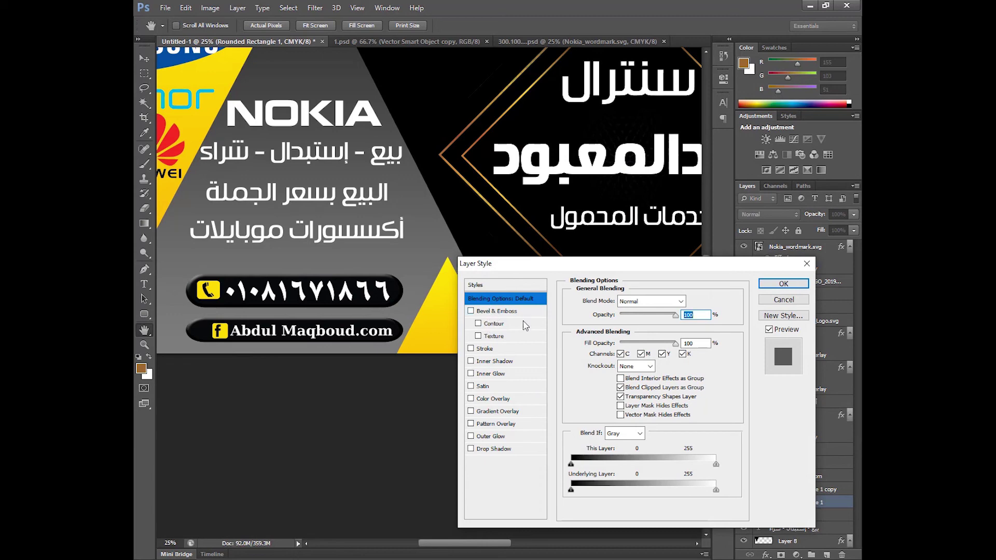
{"action": "left_click", "coordinate": [502, 312]}
{"action": "mouse_move", "coordinate": [620, 354]}
{"action": "left_mouse_down"}
{"action": "mouse_move", "coordinate": [636, 362]}
{"action": "mouse_move", "coordinate": [609, 361]}
{"action": "left_mouse_up"}
{"action": "key", "text": "Escape"}
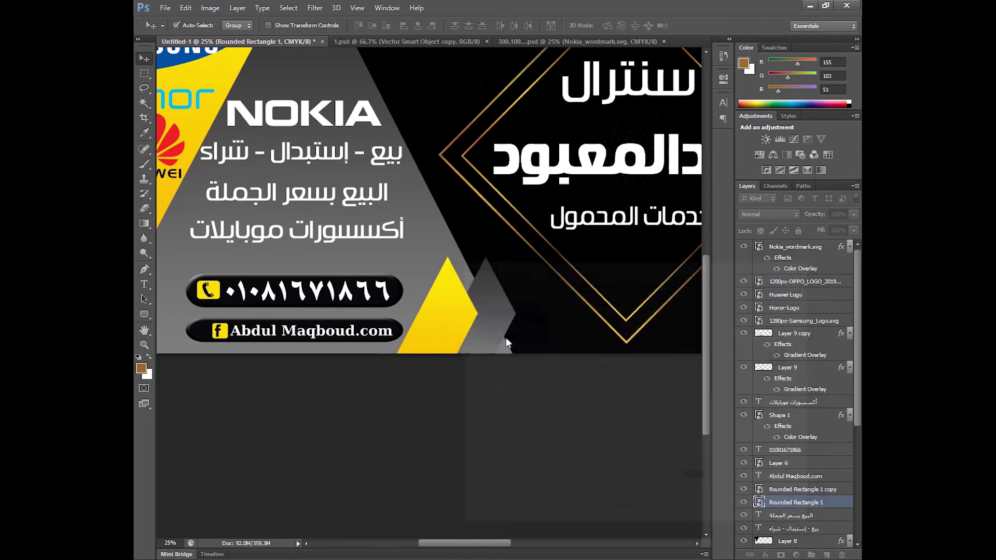
- Switch to the 1.psd brand logos document
{"action": "left_click_drag", "start_coordinate": [336, 210], "coordinate": [489, 306]}
{"action": "left_click_drag", "start_coordinate": [487, 234], "coordinate": [504, 339]}
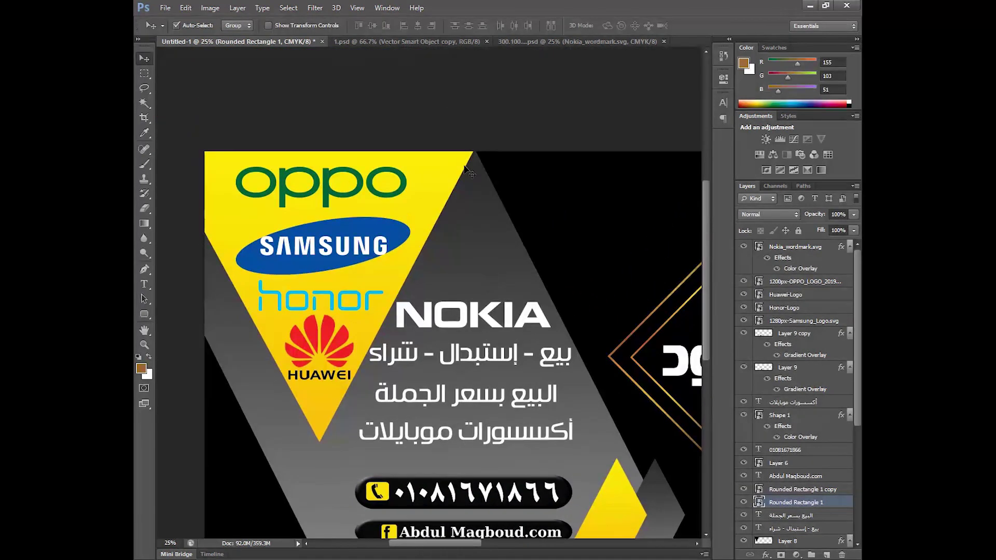
{"action": "left_click", "coordinate": [415, 41]}
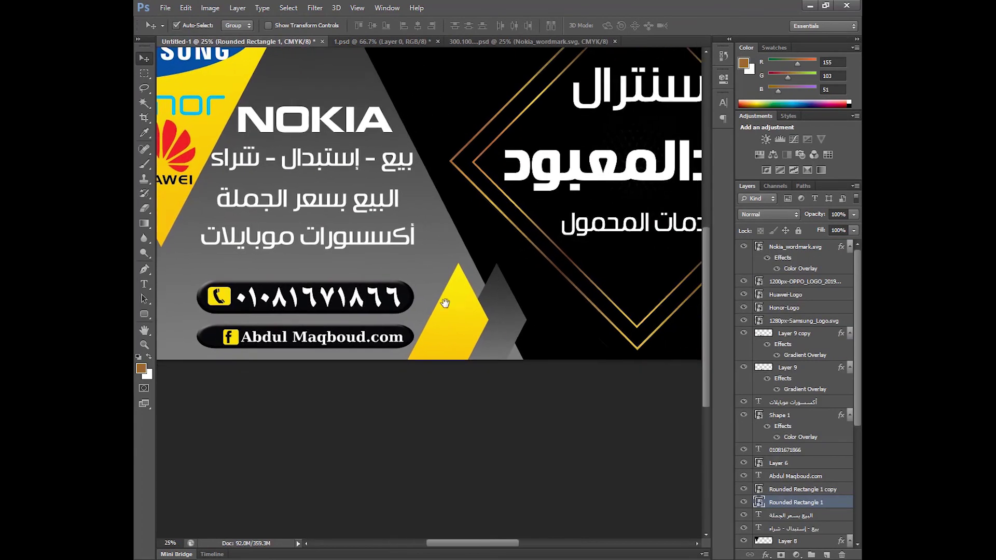
- Enlarge Layer 9 and Layer 9 copy, the grey and yellow corner triangles, to 115%
{"action": "left_click_drag", "start_coordinate": [695, 57], "coordinate": [456, 342]}
{"action": "left_click_drag", "start_coordinate": [518, 438], "coordinate": [404, 279]}
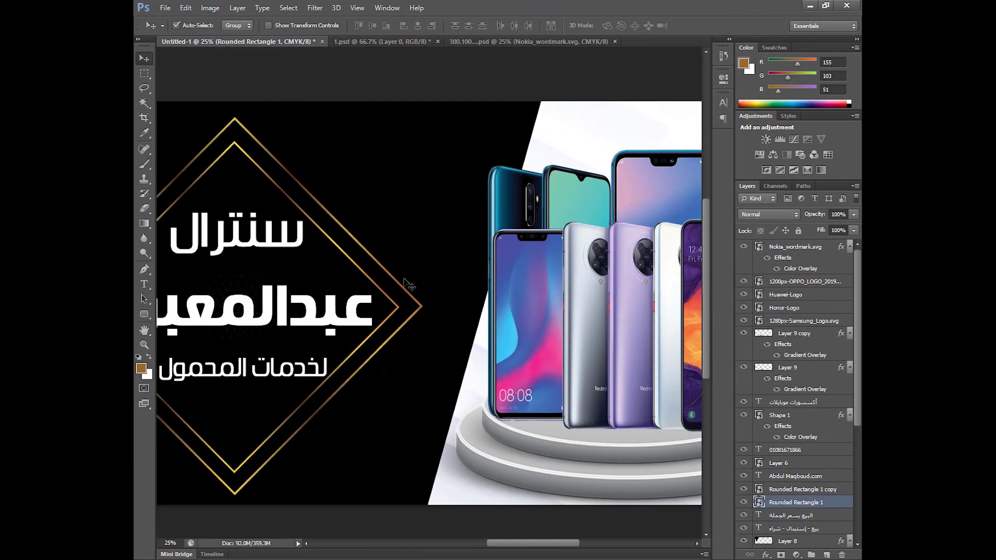
{"action": "key", "text": "ctrl+0"}
{"action": "left_click", "coordinate": [371, 366]}
{"action": "left_click", "coordinate": [365, 365]}
{"action": "left_click", "coordinate": [335, 363], "text": "shift"}
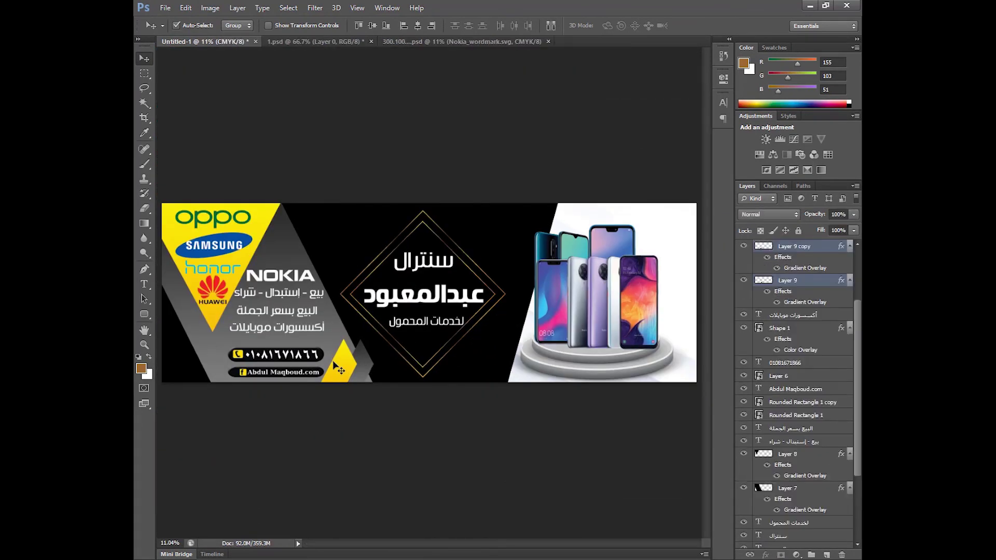
{"action": "key", "text": "ctrl+t"}
{"action": "left_click_drag", "start_coordinate": [374, 340], "coordinate": [382, 331]}
{"action": "key", "text": "Return"}
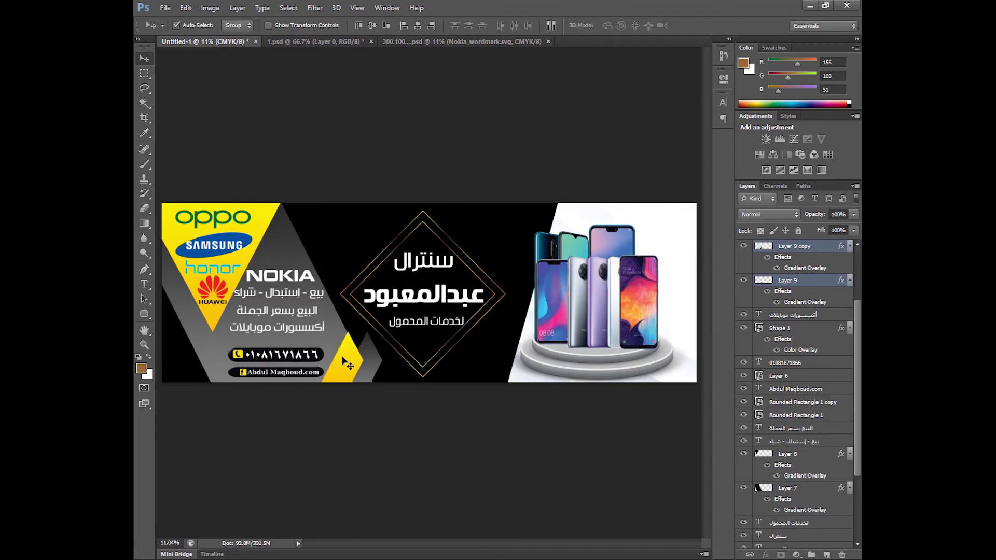
- Nudge the yellow and grey triangles right, then drag the realme logo from 1.psd into the banner
{"action": "left_click", "coordinate": [343, 373]}
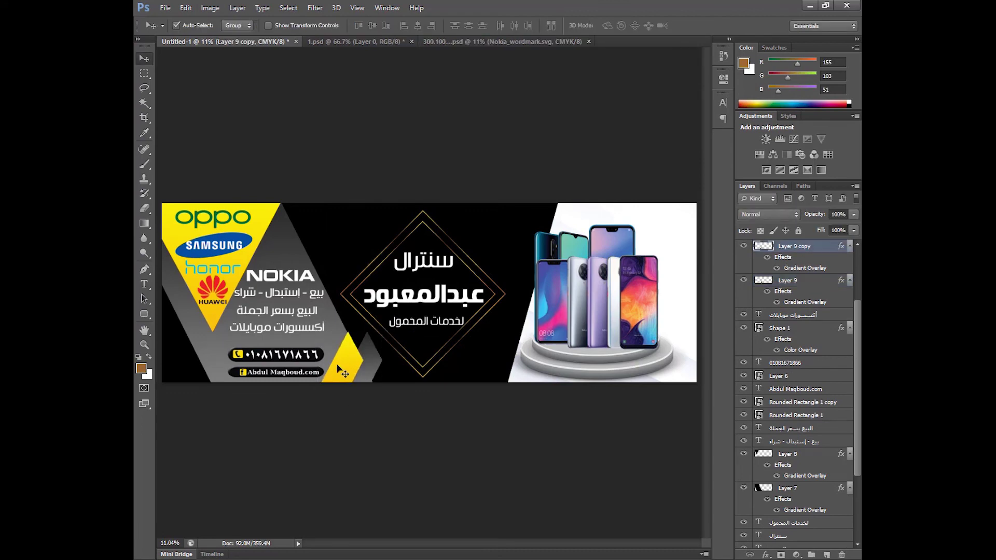
{"action": "key", "text": "shift+Right"}
{"action": "key", "text": "shift+Right"}
{"action": "key", "text": "shift+Right"}
{"action": "key", "text": "shift+Down"}
{"action": "key", "text": "shift+Down"}
{"action": "key", "text": "shift+Right"}
{"action": "key", "text": "shift+Right"}
{"action": "key", "text": "shift+Right"}
{"action": "key", "text": "shift+Right"}
{"action": "key", "text": "shift+Right"}
{"action": "key", "text": "shift+Right"}
{"action": "key", "text": "shift+Right"}
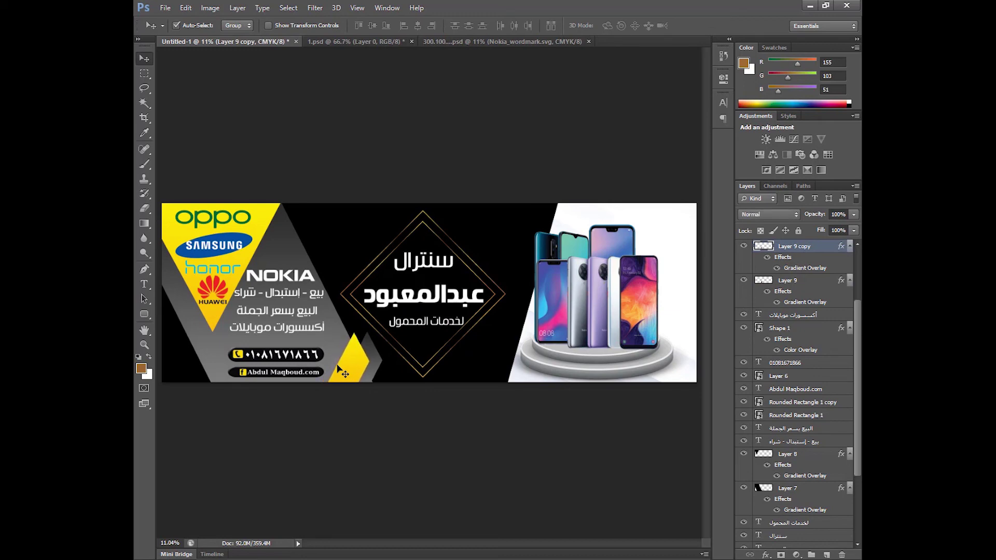
{"action": "left_click", "coordinate": [381, 372]}
{"action": "key", "text": "shift+Right"}
{"action": "key", "text": "shift+Right"}
{"action": "key", "text": "shift+Right"}
{"action": "key", "text": "shift+Right"}
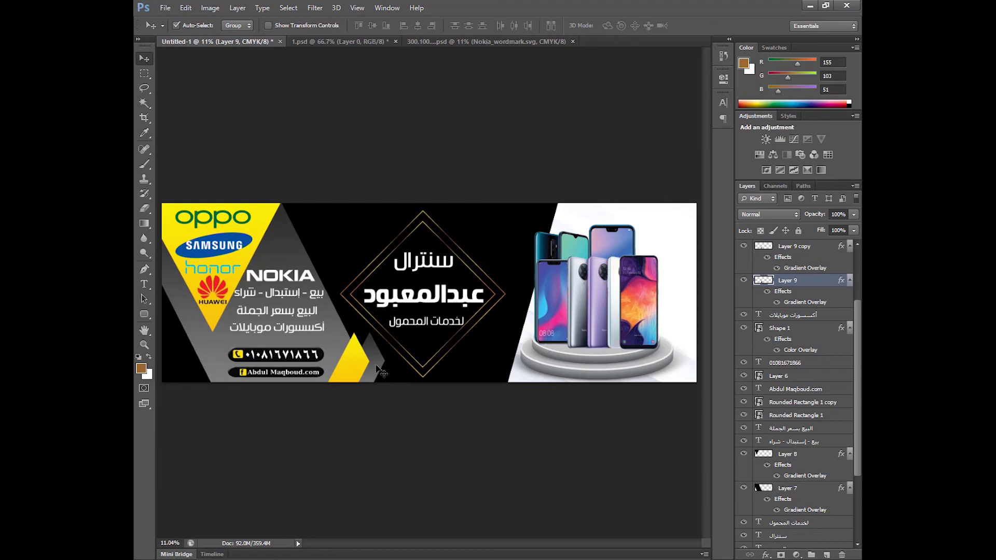
{"action": "left_click", "coordinate": [335, 42]}
{"action": "left_click_drag", "start_coordinate": [288, 298], "coordinate": [320, 240]}
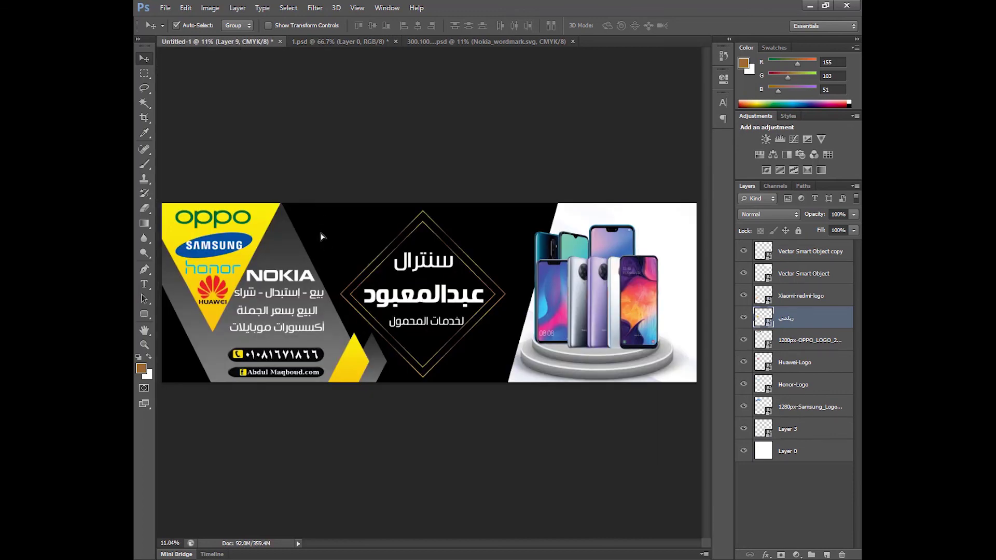
- Scale the realme logo up and position it left of the diamond title
{"action": "key", "text": "ctrl+t"}
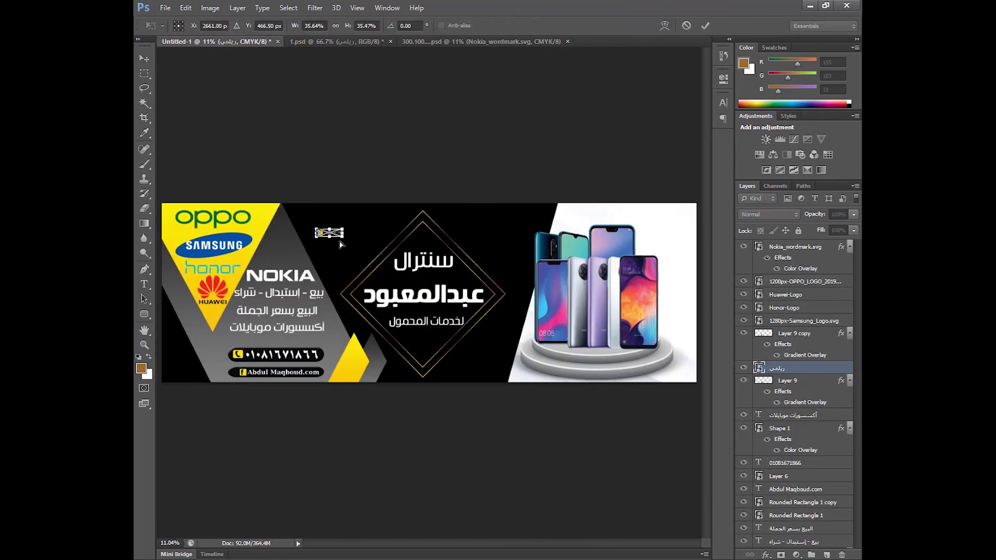
{"action": "left_click_drag", "start_coordinate": [346, 240], "coordinate": [371, 231]}
{"action": "key", "text": "Return"}
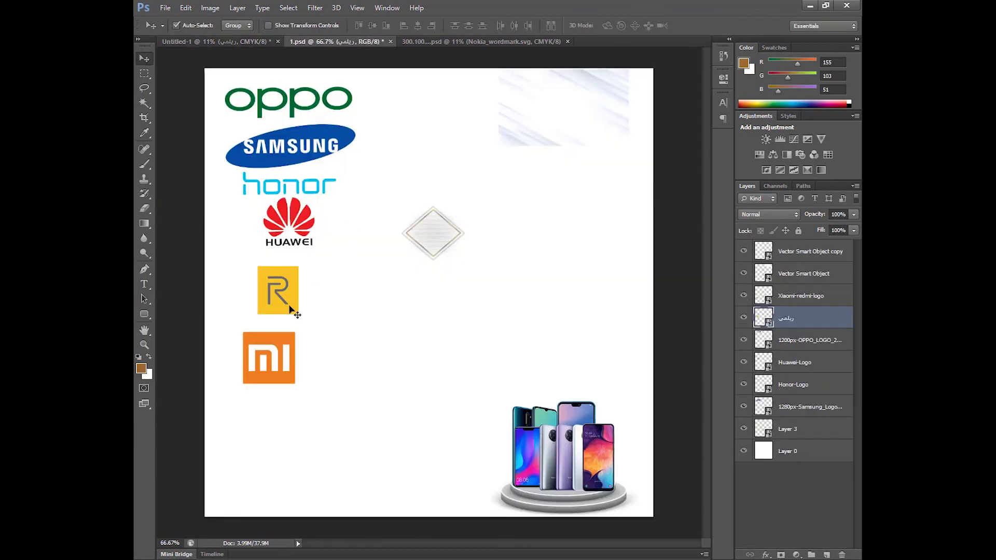
- Bring the Mi Redmi logo into the banner, enlarge it, and place it right of the diamond
{"action": "left_click_drag", "start_coordinate": [282, 323], "coordinate": [212, 121]}
{"action": "left_click", "coordinate": [280, 355]}
{"action": "left_click", "coordinate": [297, 424]}
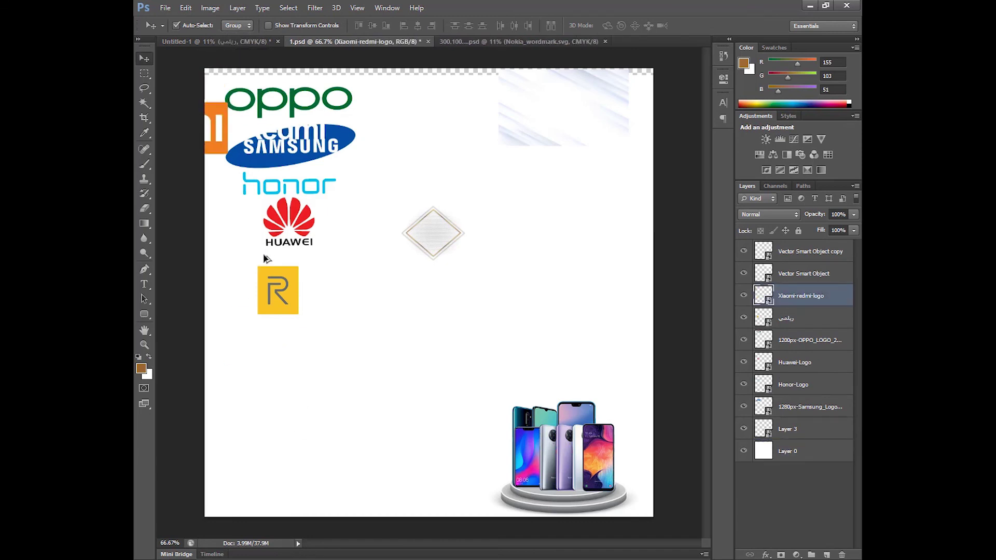
{"action": "key", "text": "ctrl+alt+z"}
{"action": "key", "text": "ctrl+alt+z"}
{"action": "left_click_drag", "start_coordinate": [270, 371], "coordinate": [461, 237]}
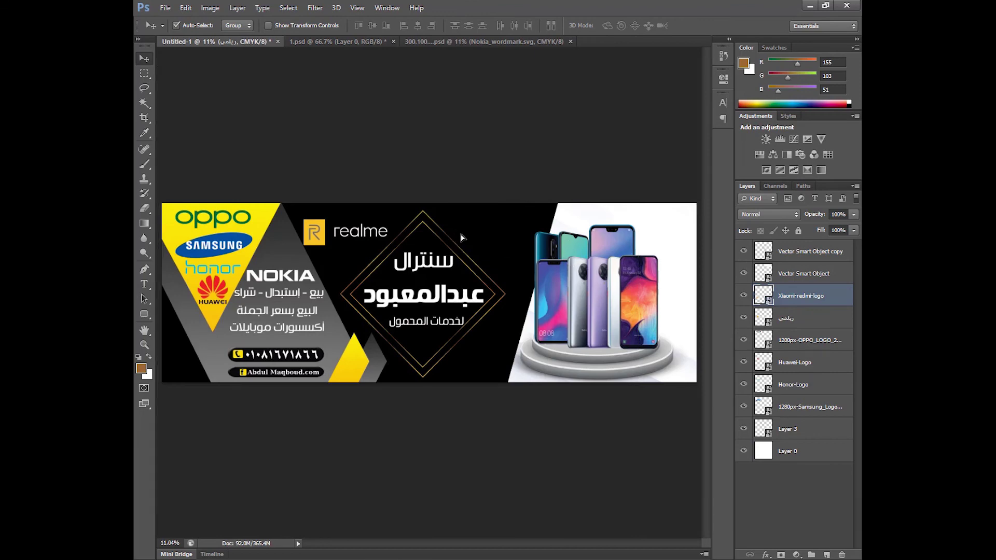
{"action": "key", "text": "ctrl+t"}
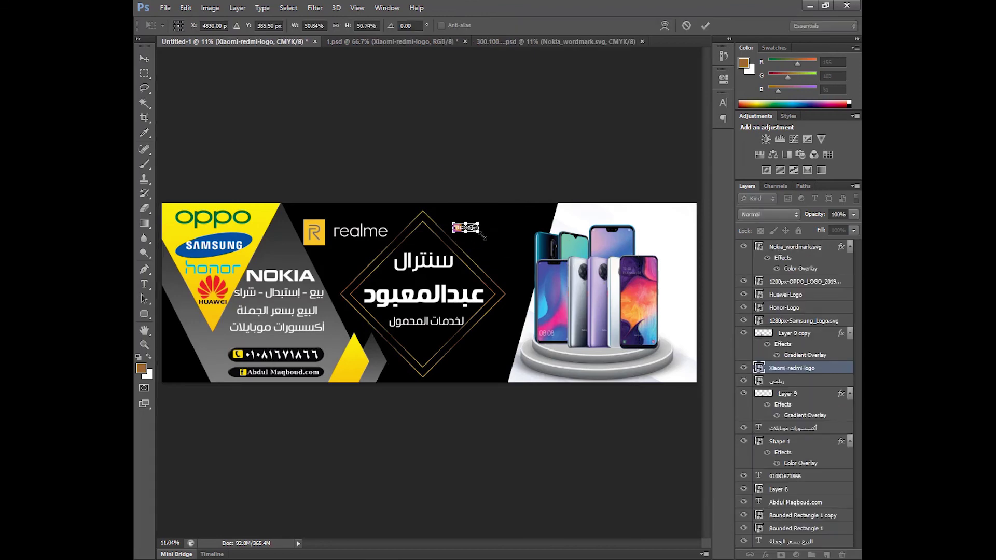
{"action": "left_click_drag", "start_coordinate": [480, 236], "coordinate": [524, 240]}
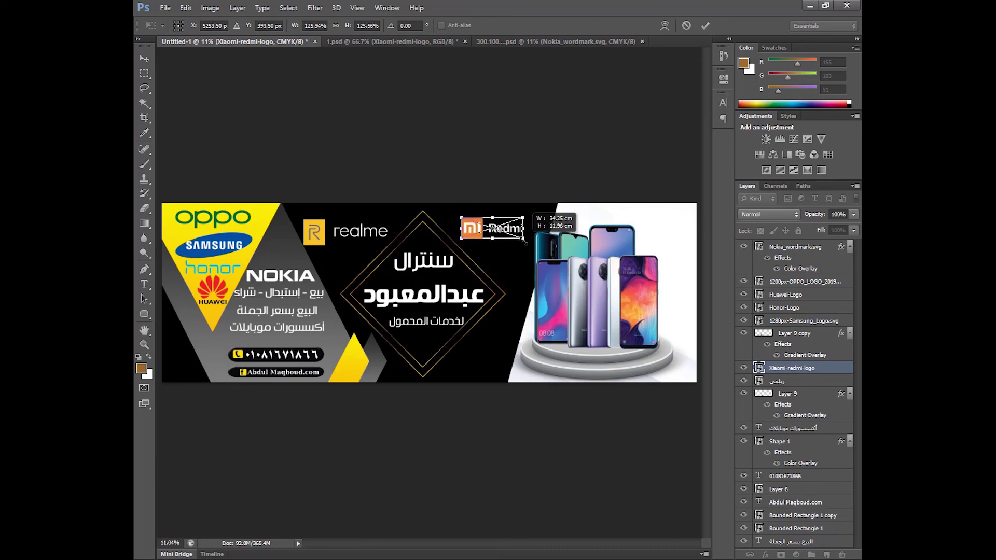
{"action": "key", "text": "Return"}
{"action": "key", "text": "shift+Right"}
{"action": "key", "text": "shift+Right"}
{"action": "key", "text": "shift+Right"}
{"action": "key", "text": "shift+Right"}
{"action": "key", "text": "shift+Right"}
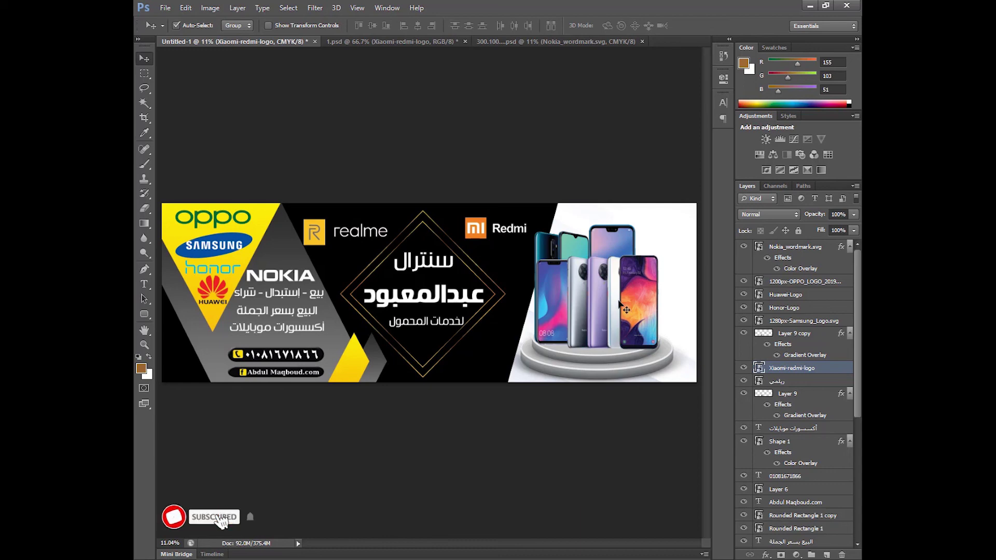
- Deselect the logo and hide the panels to preview the whole banner
{"action": "left_click", "coordinate": [545, 432]}
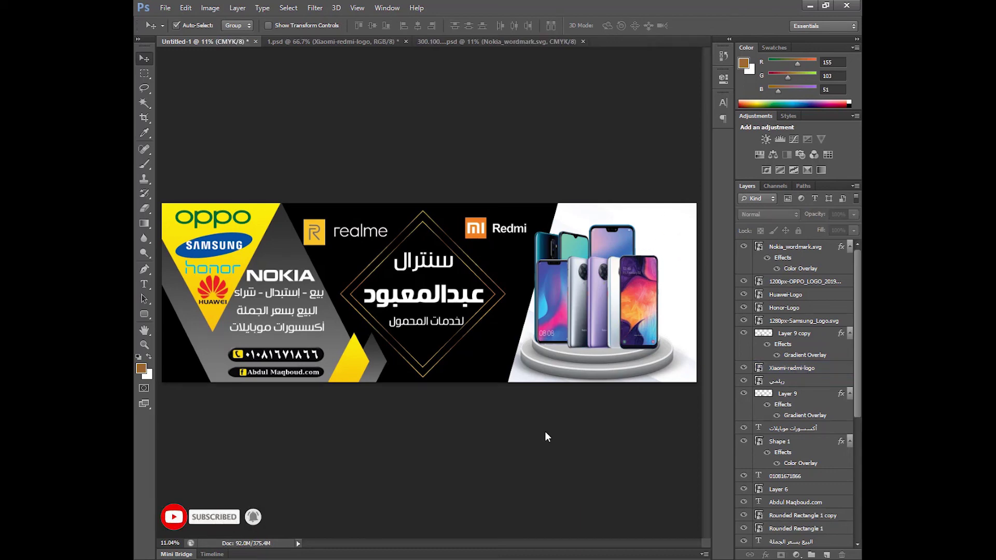
{"action": "key", "text": "Tab"}
{"action": "key", "text": "ctrl+0"}
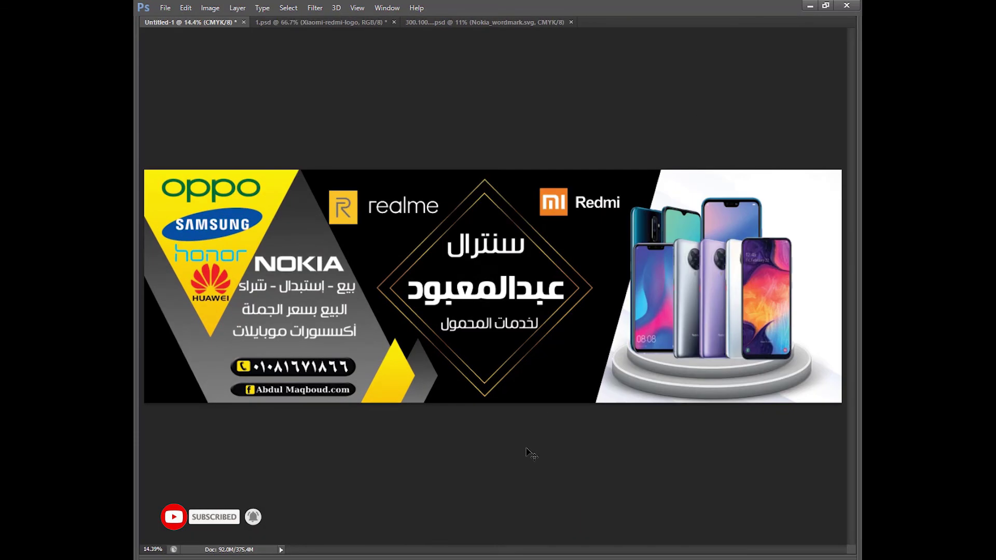